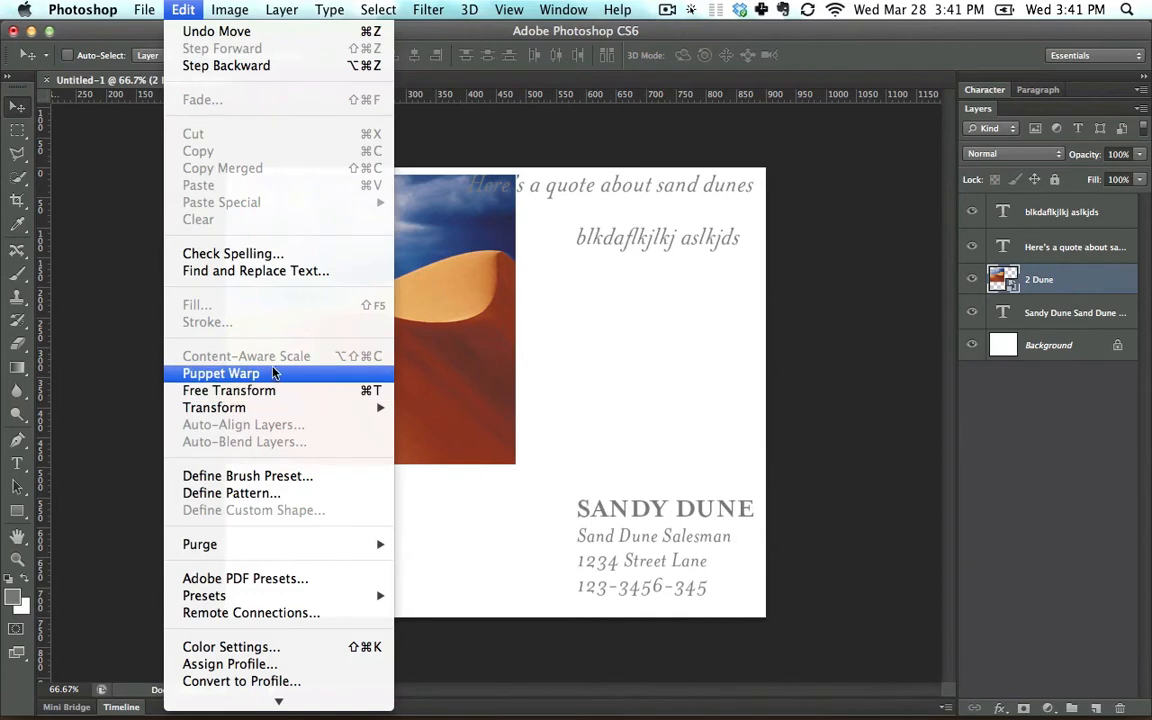
Scale the dune image with Free Transform to about 36% and position it so it fills the whole card
click(279, 390)
drag(517, 466, 876, 608)
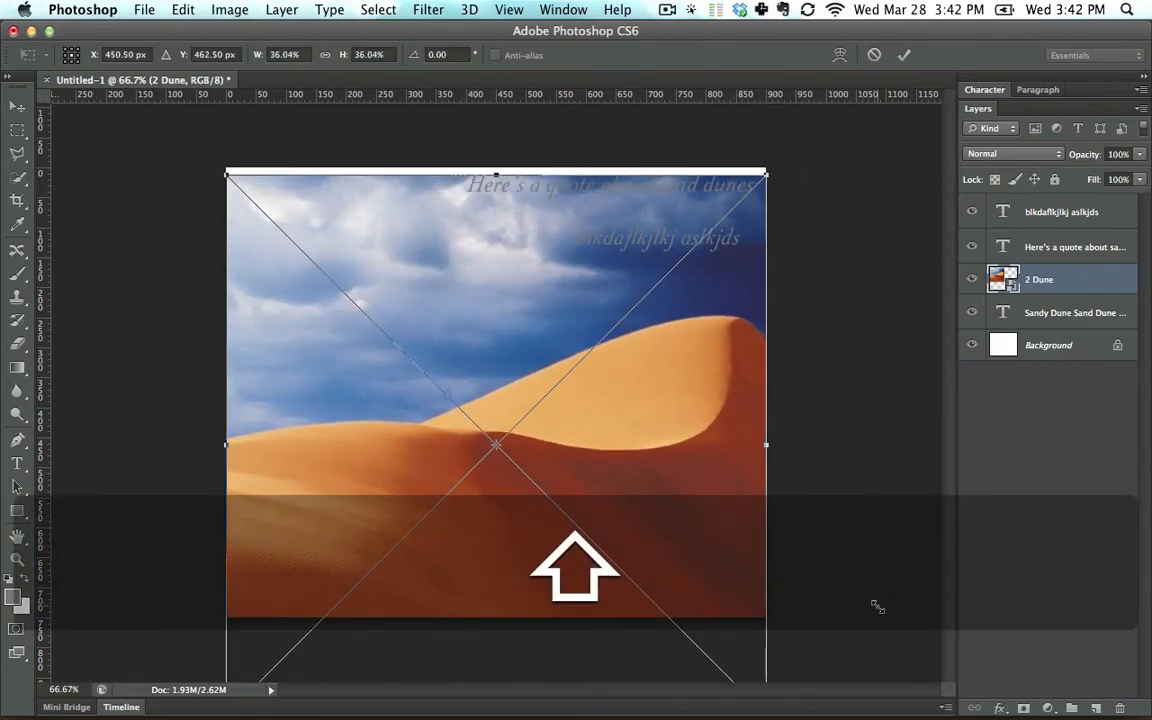
drag(283, 213, 283, 200)
key(Return)
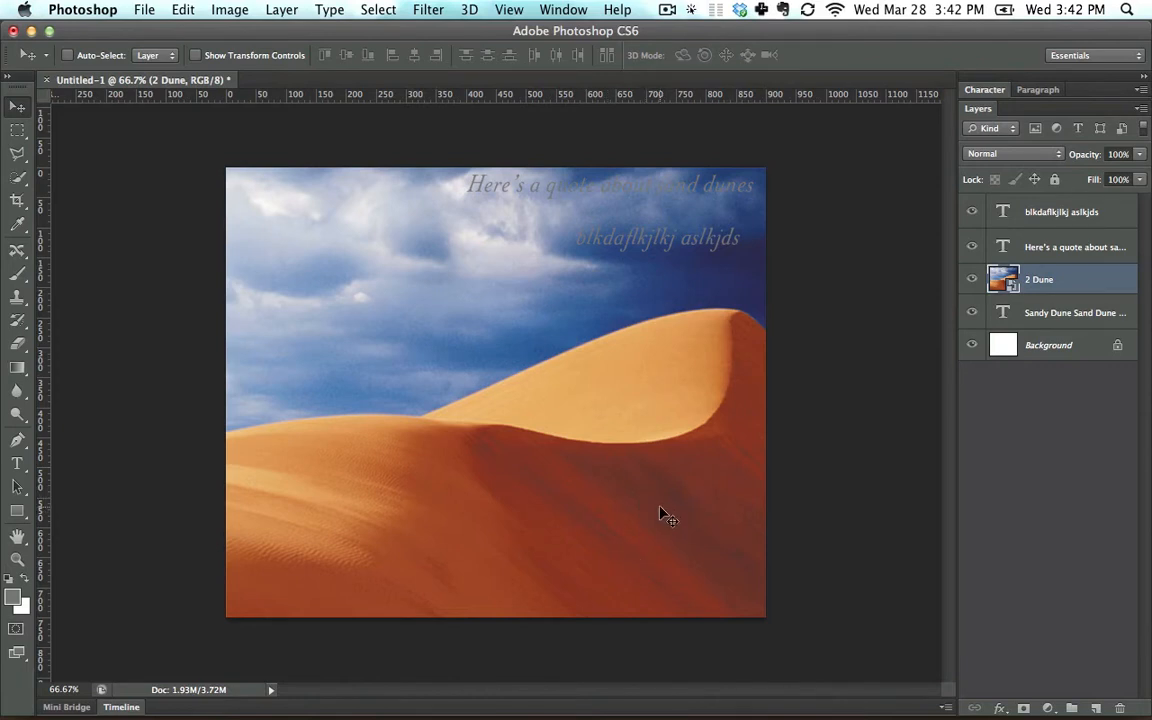
click(985, 89)
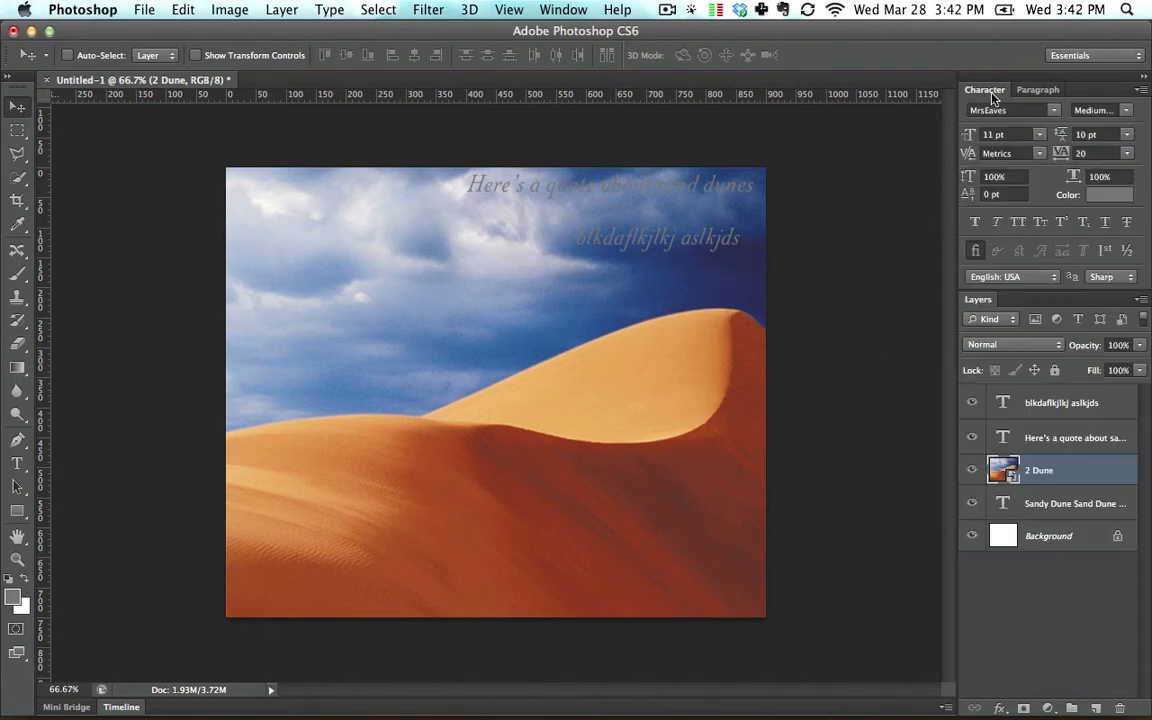
click(988, 91)
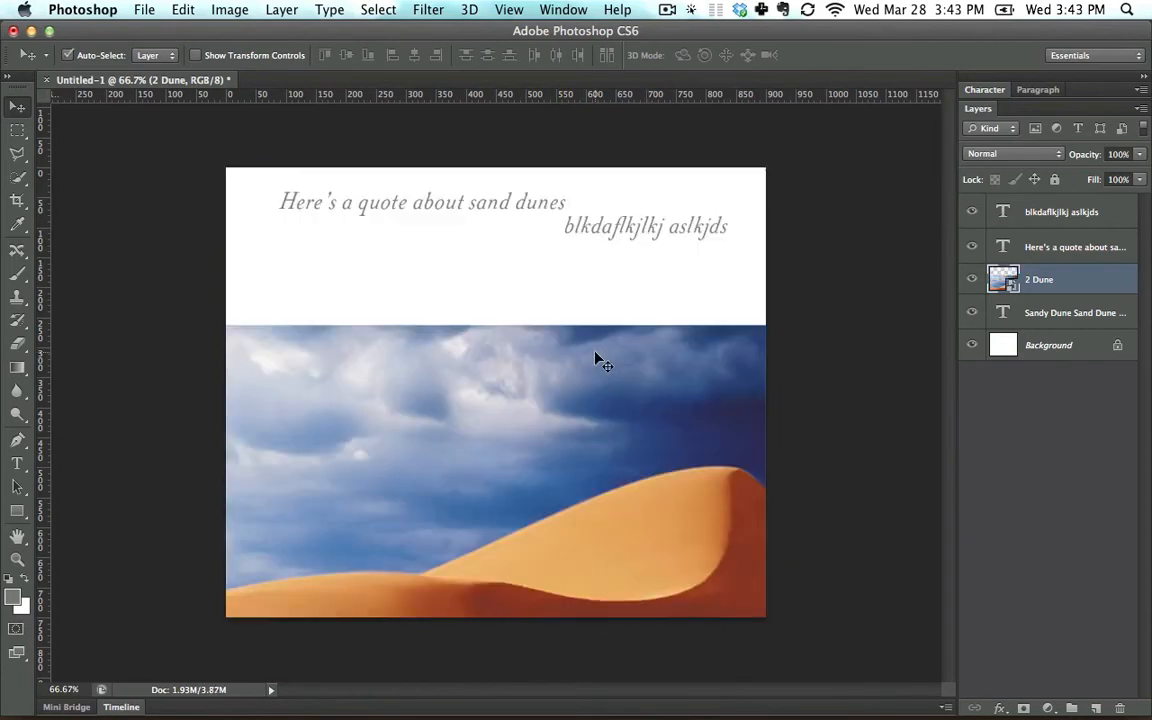
Try copying the visible dune image onto a new layer and shifting the copy upward
key(super+a)
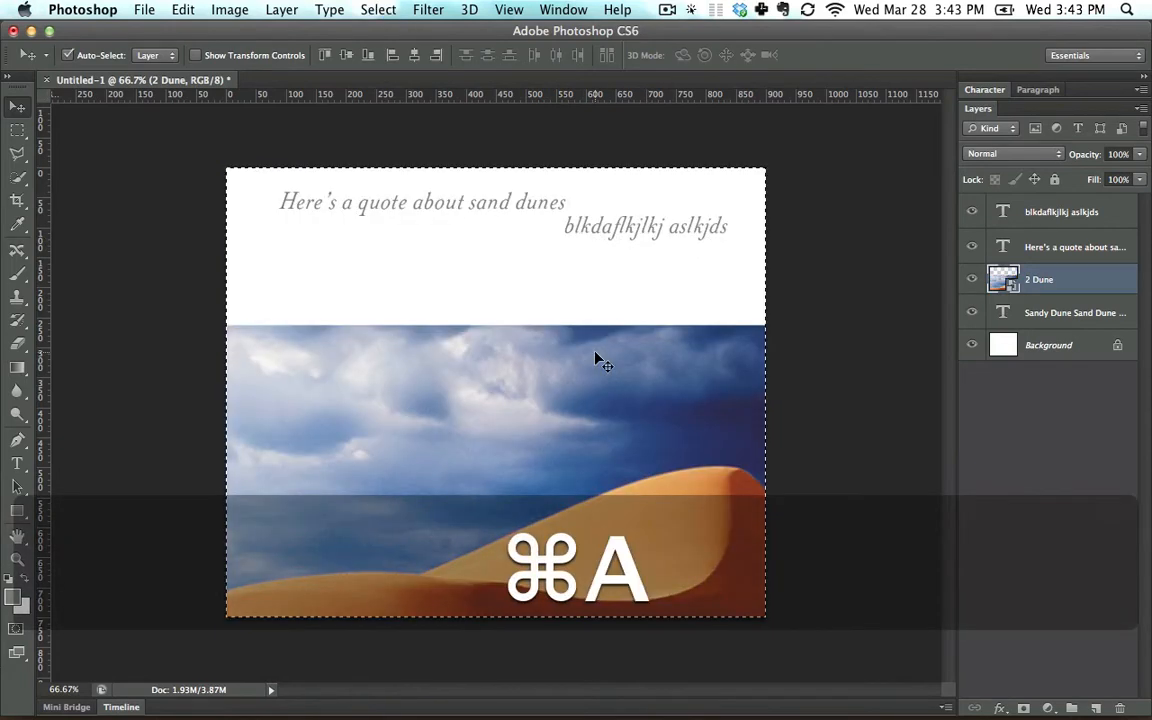
key(super+c)
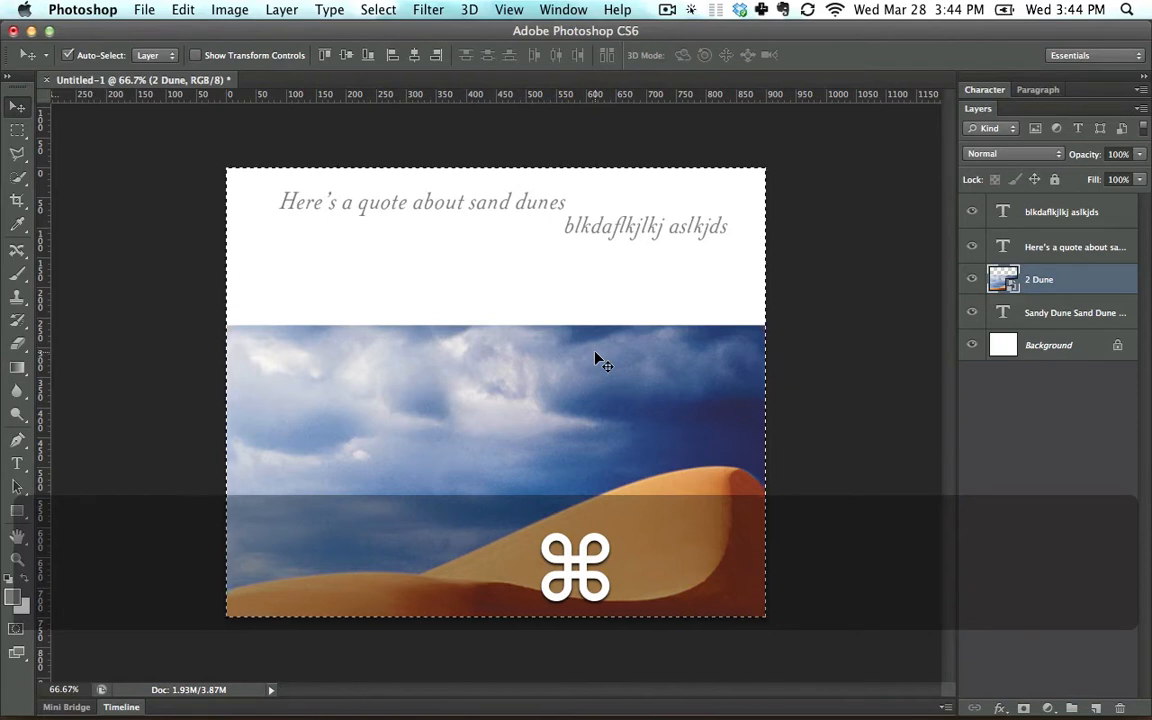
key(super+v)
drag(581, 372, 581, 342)
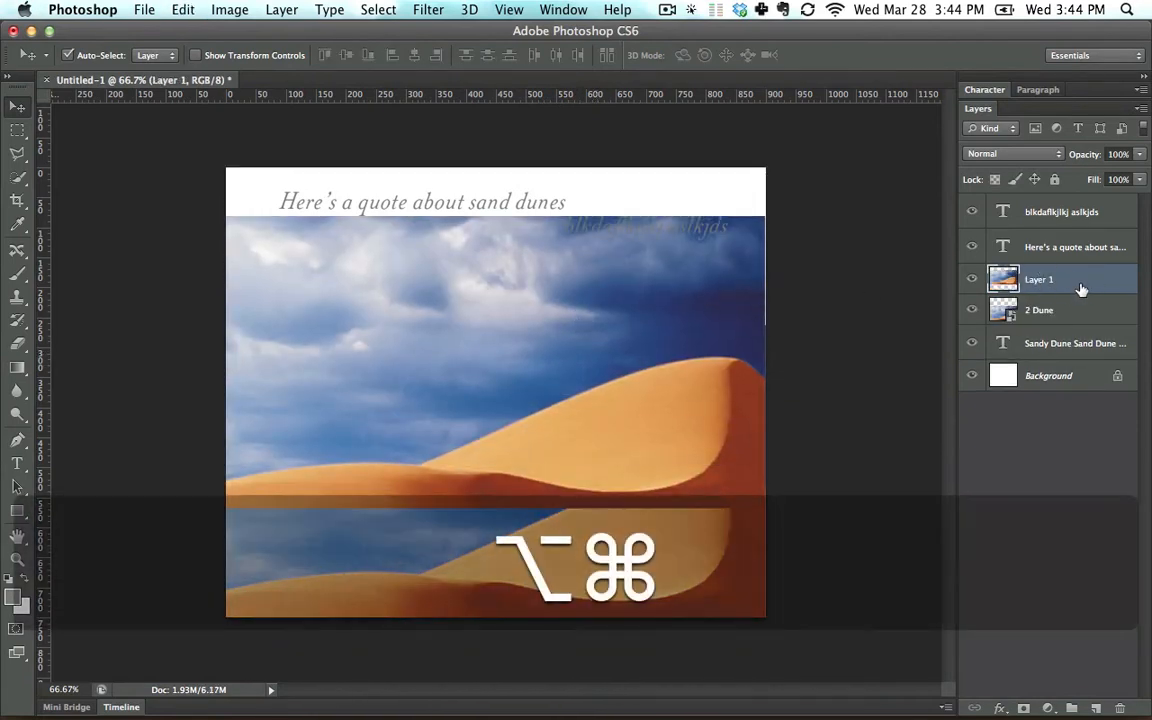
key(alt+super+z)
key(alt+super+z)
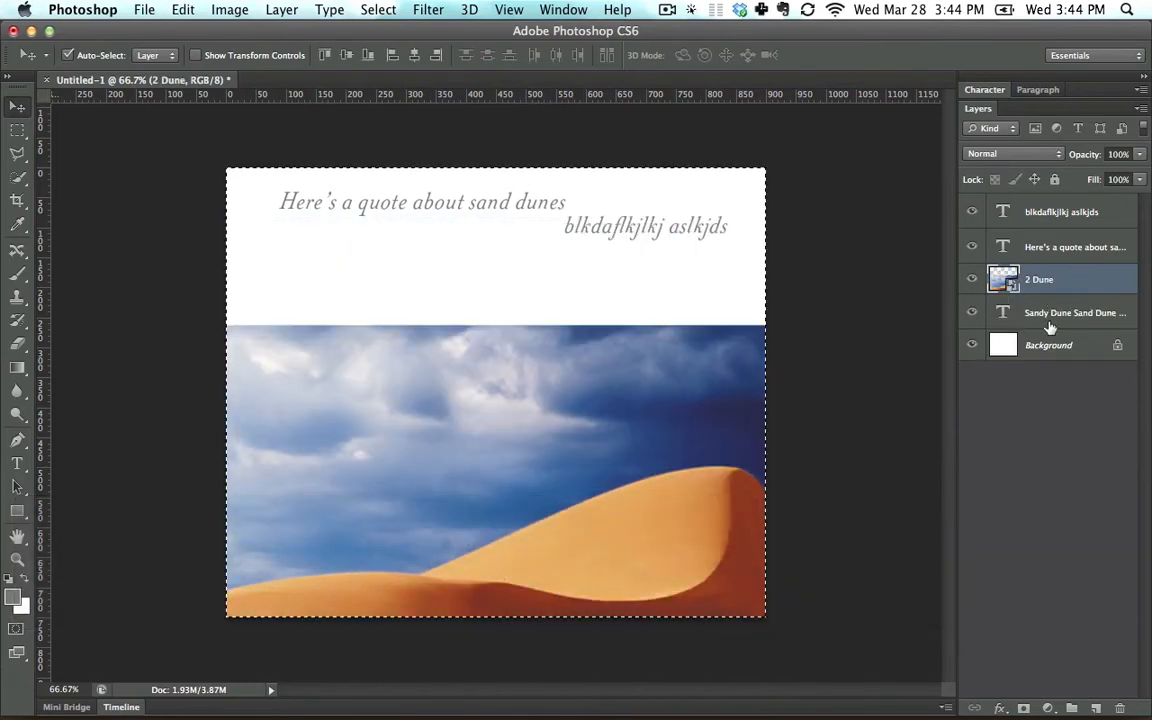
Paste another copy of the dune image, move it around over the card, and delete that copy
key(super)
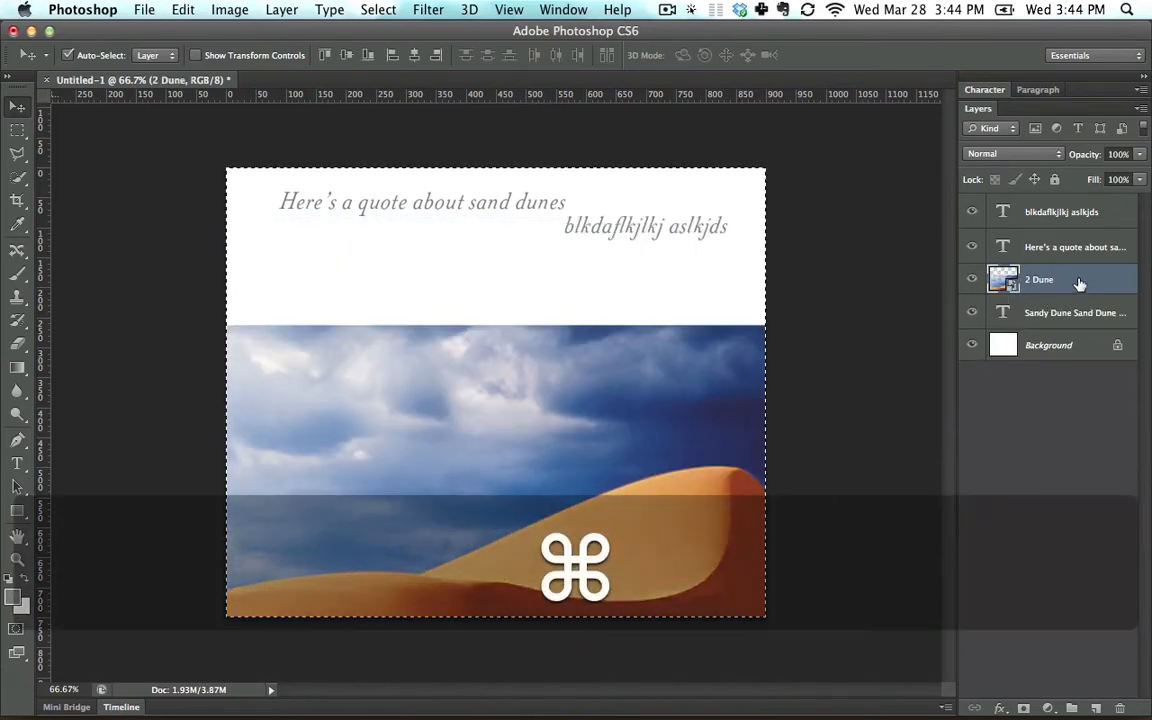
key(super+v)
drag(607, 350, 564, 306)
drag(653, 568, 609, 537)
drag(558, 374, 556, 405)
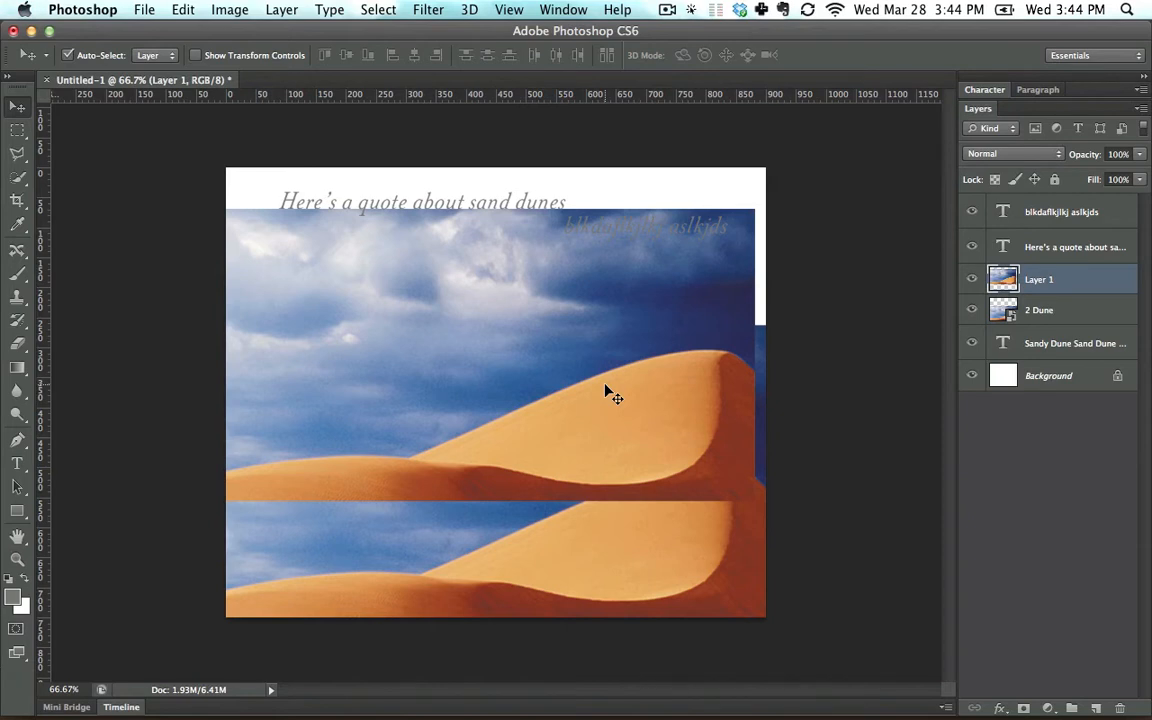
key(BackSpace)
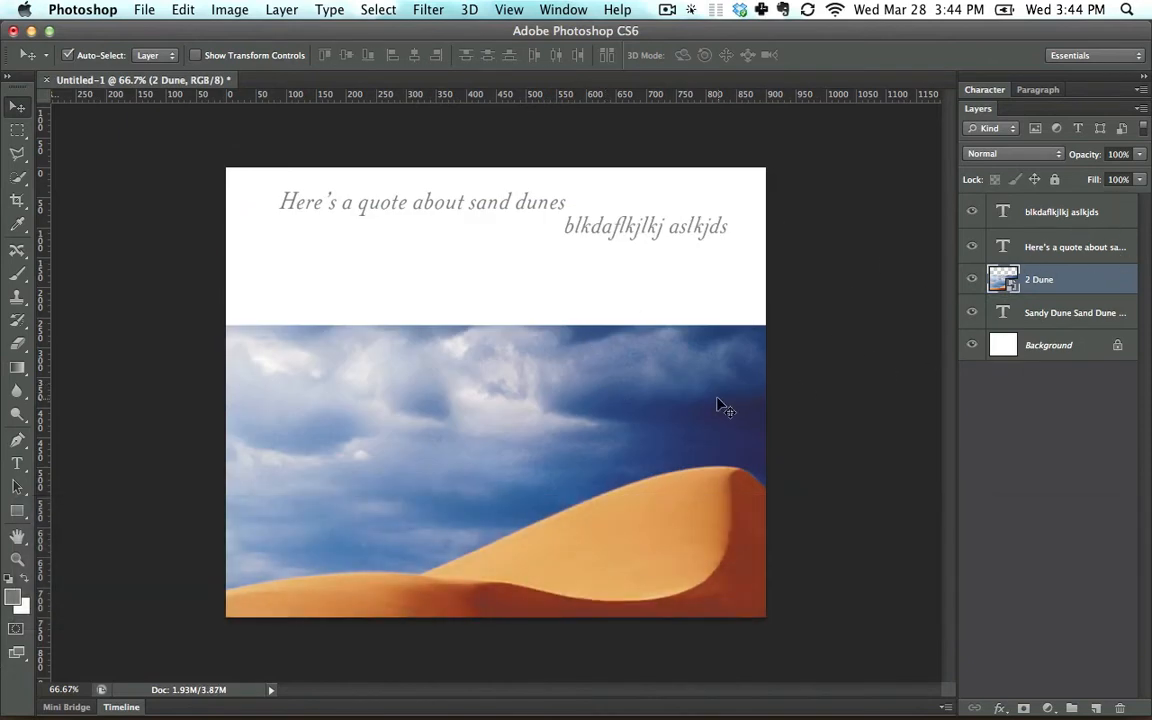
Move the dune image up to fill the card and place its layer beneath the contact details text layer
drag(720, 404, 713, 249)
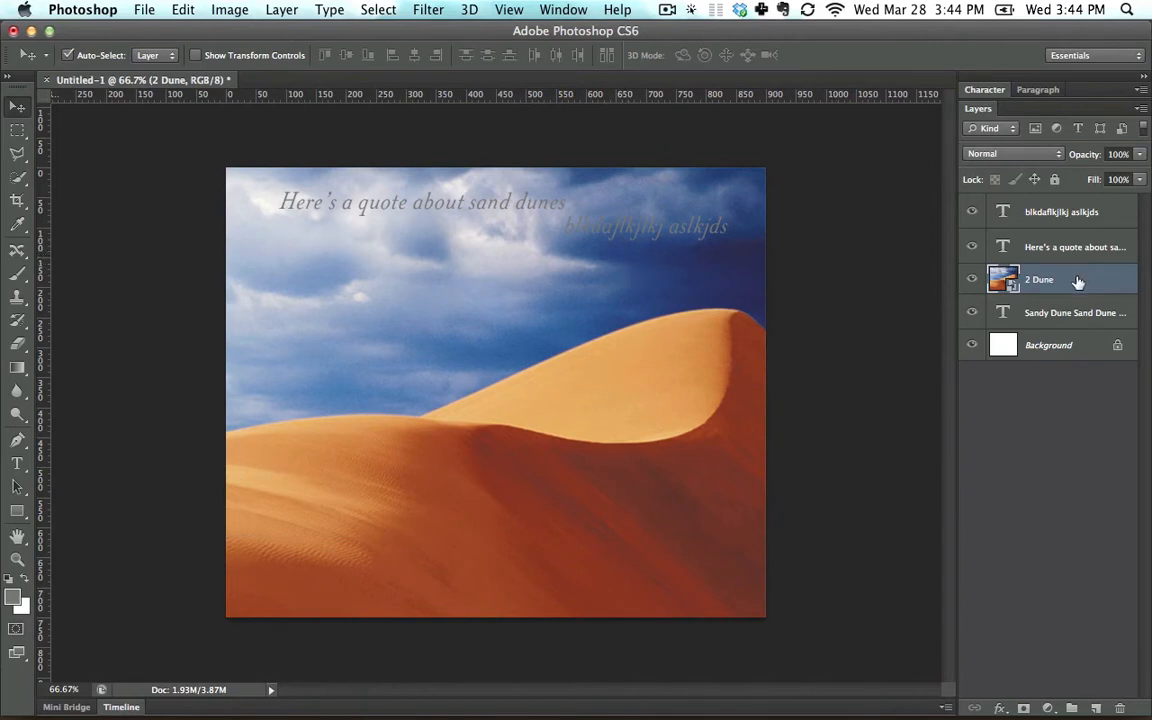
drag(1076, 282, 1075, 316)
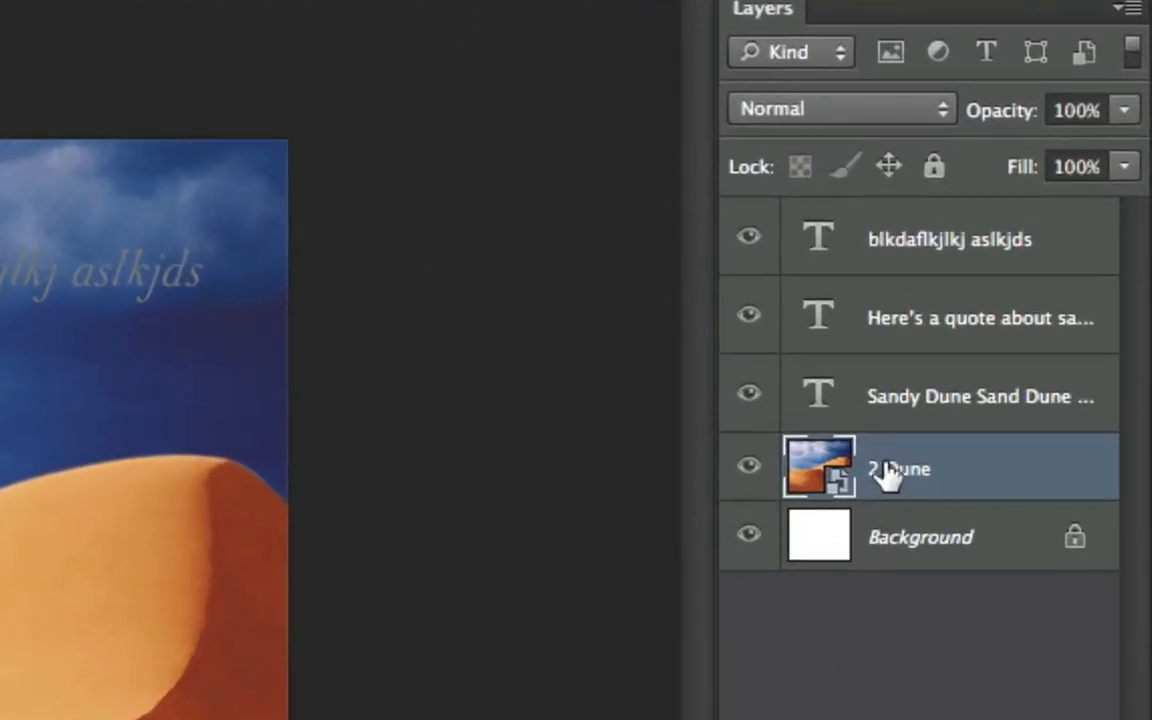
Lower the 2 Dune layer's opacity to 23%
drag(1126, 112, 978, 164)
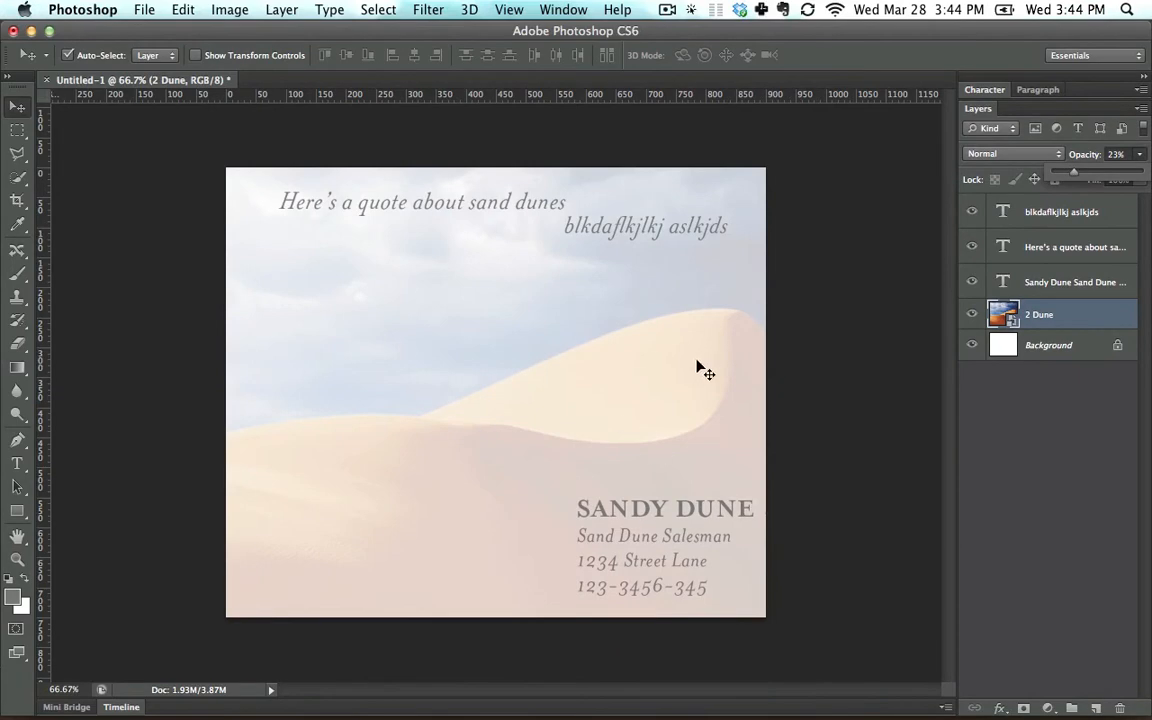
Place 3 Lake(16bit).tif from the Finder above the contact text layer, scaled to about 14%, in the card's lower-left area
click(1029, 283)
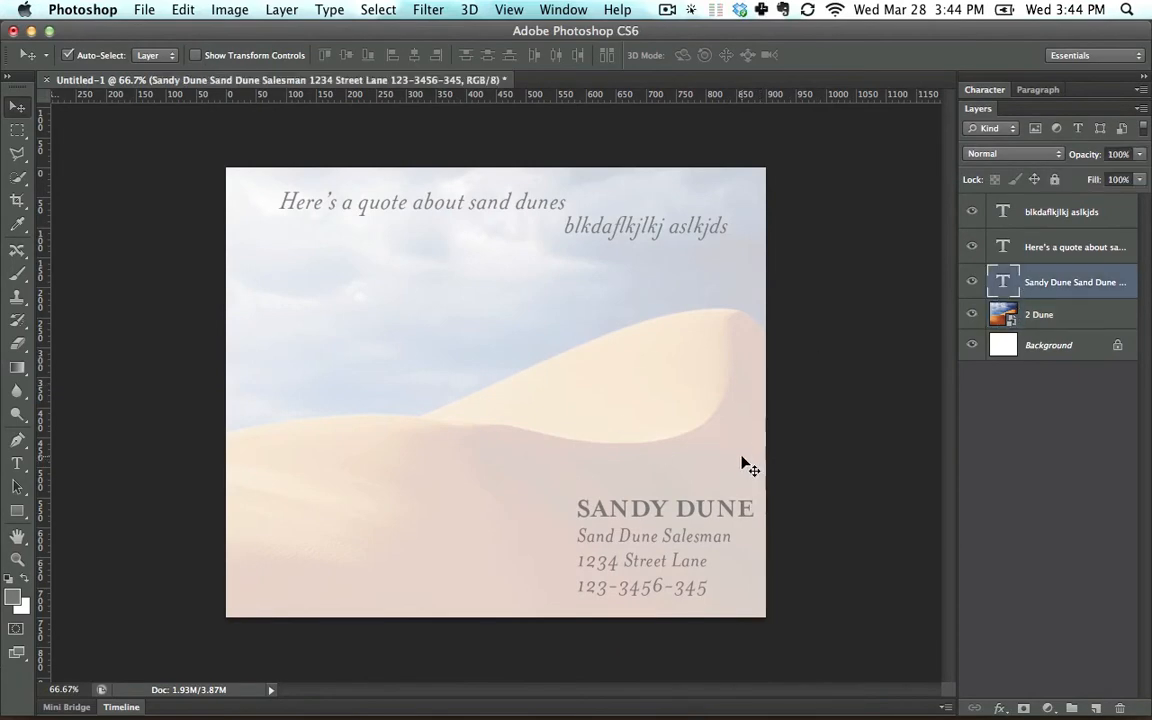
key(super+Tab)
key(super+Tab)
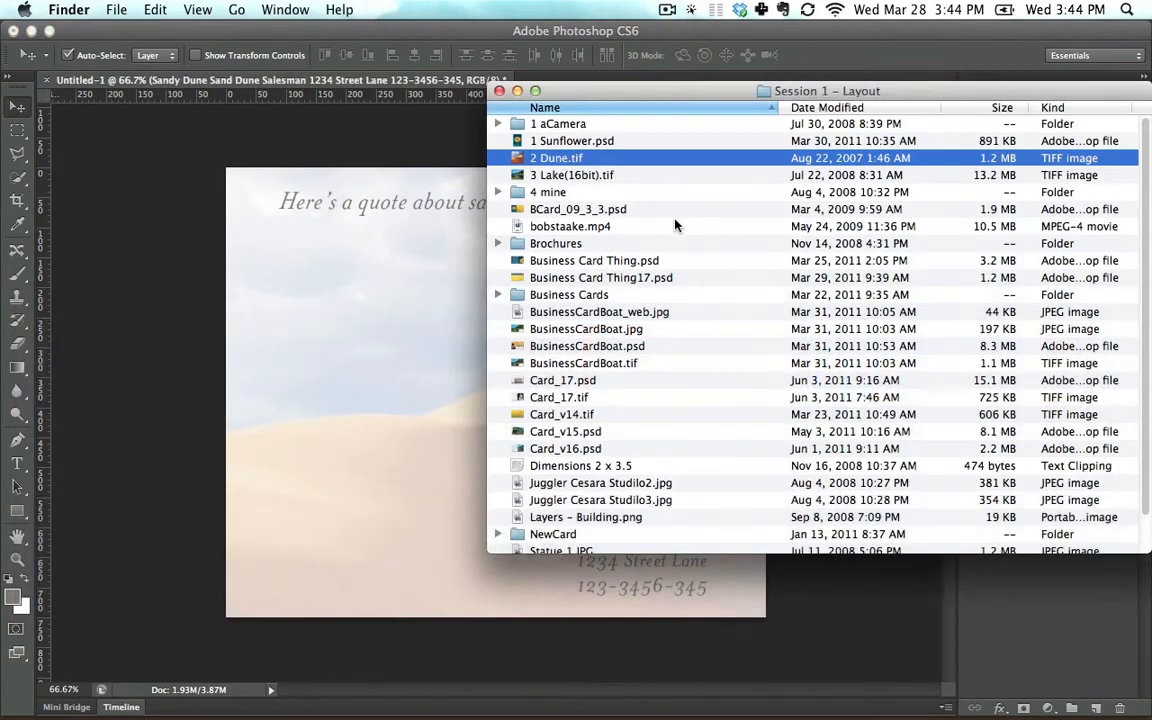
click(595, 177)
drag(595, 177, 452, 326)
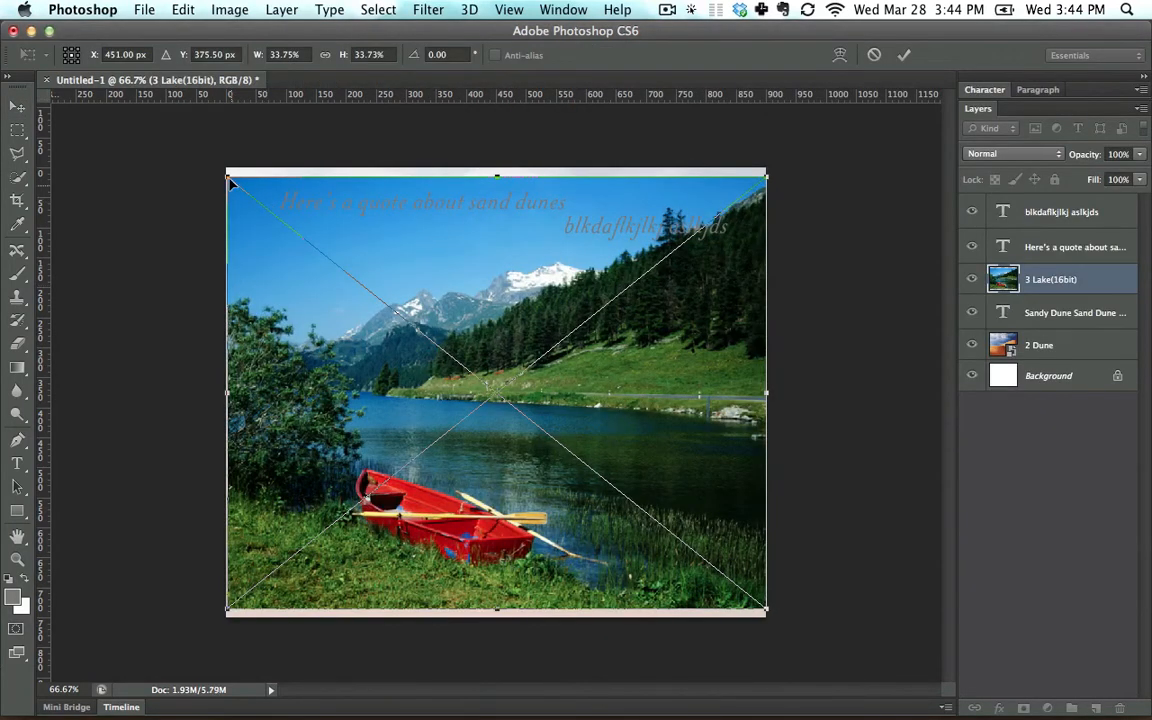
drag(226, 174, 543, 432)
drag(614, 462, 330, 460)
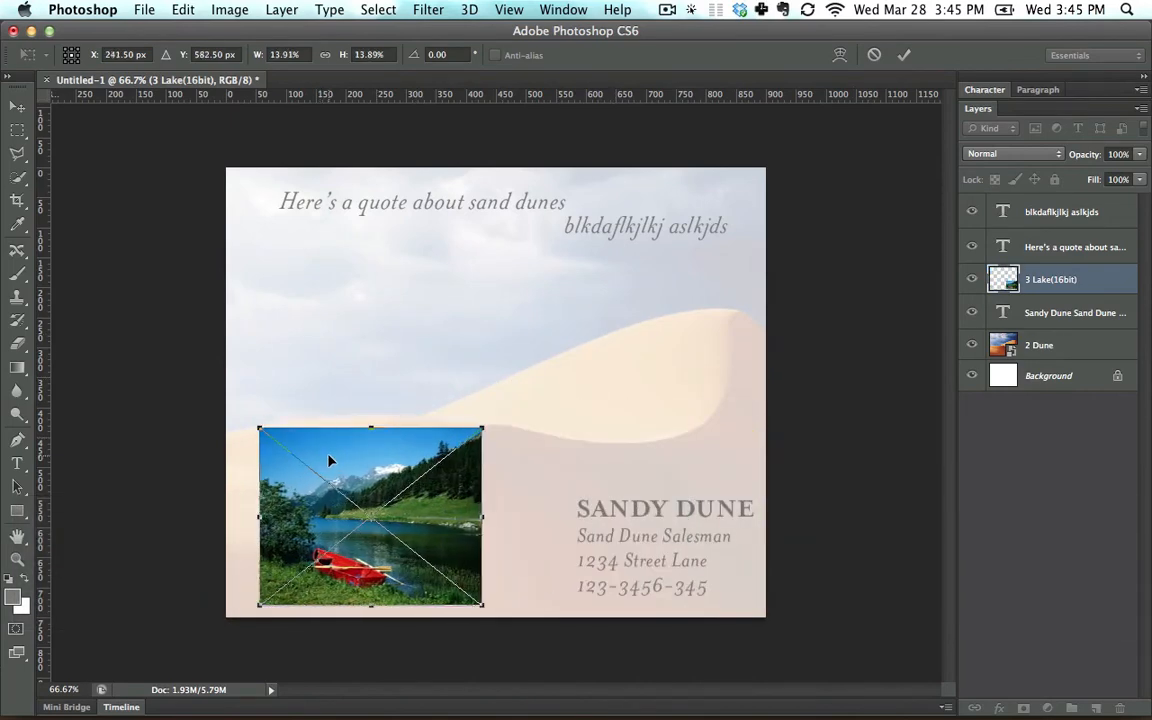
key(Return)
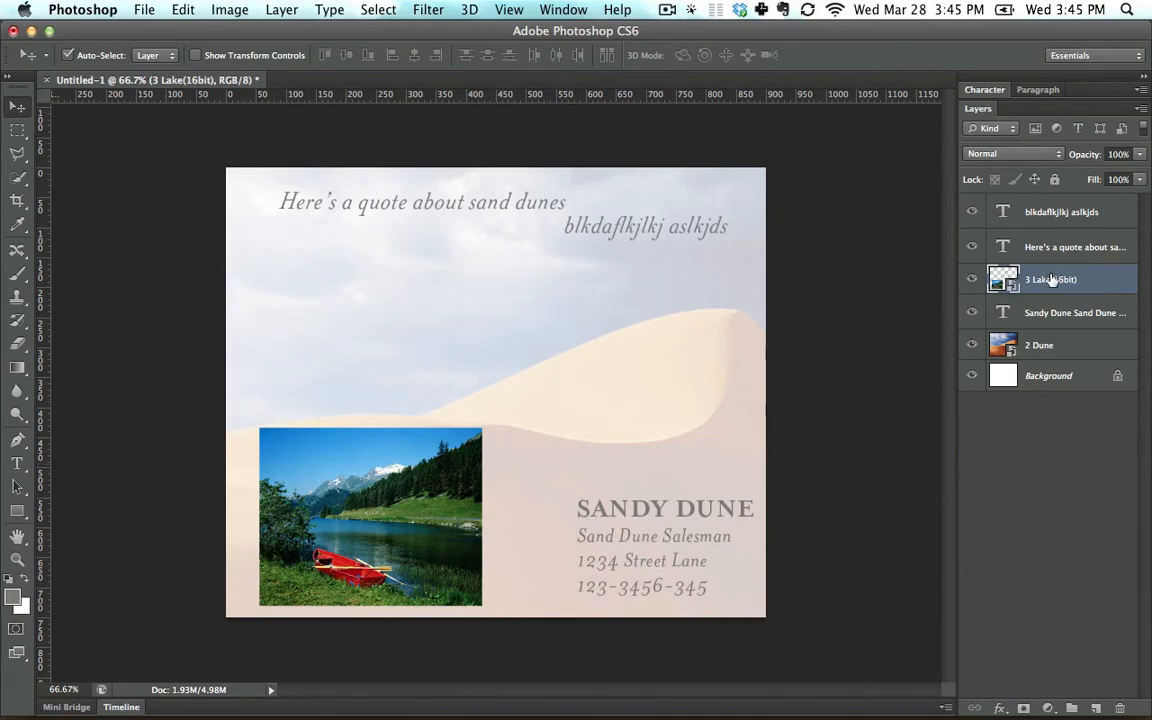
Place a second 3 Lake(16bit).tif scaled to about 17% in the card's middle and move its layer below the first lake layer
key(super+Tab)
drag(452, 174, 397, 330)
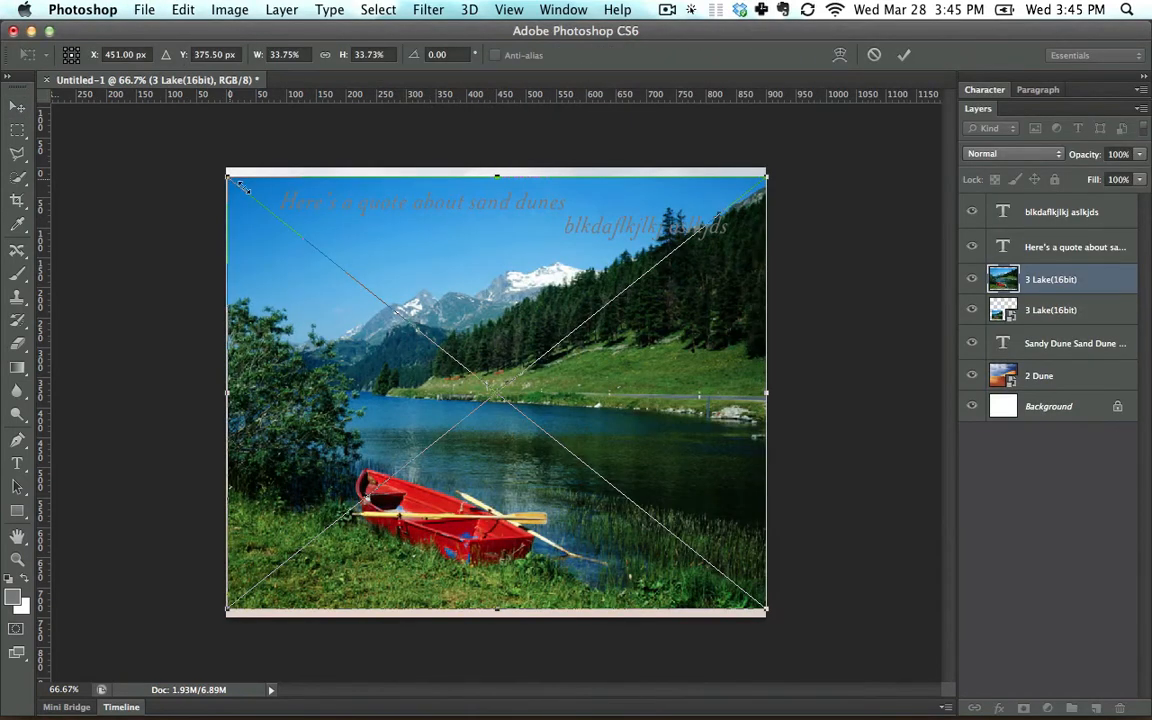
drag(244, 186, 489, 389)
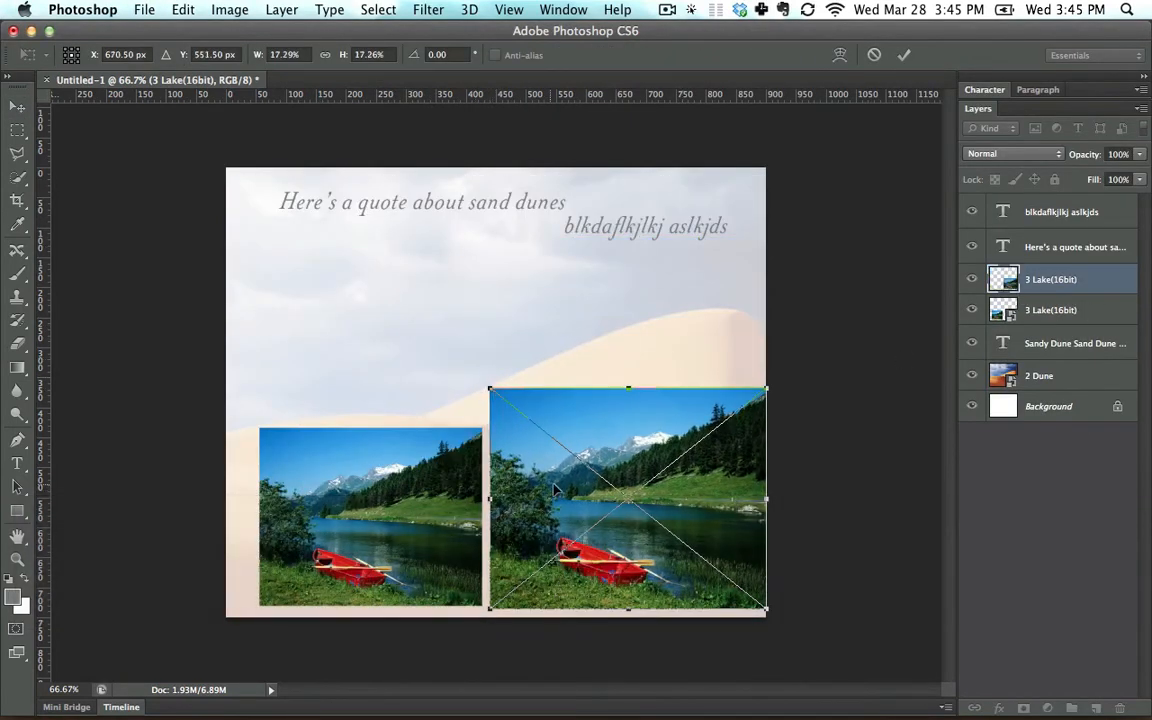
drag(553, 490, 464, 326)
key(Return)
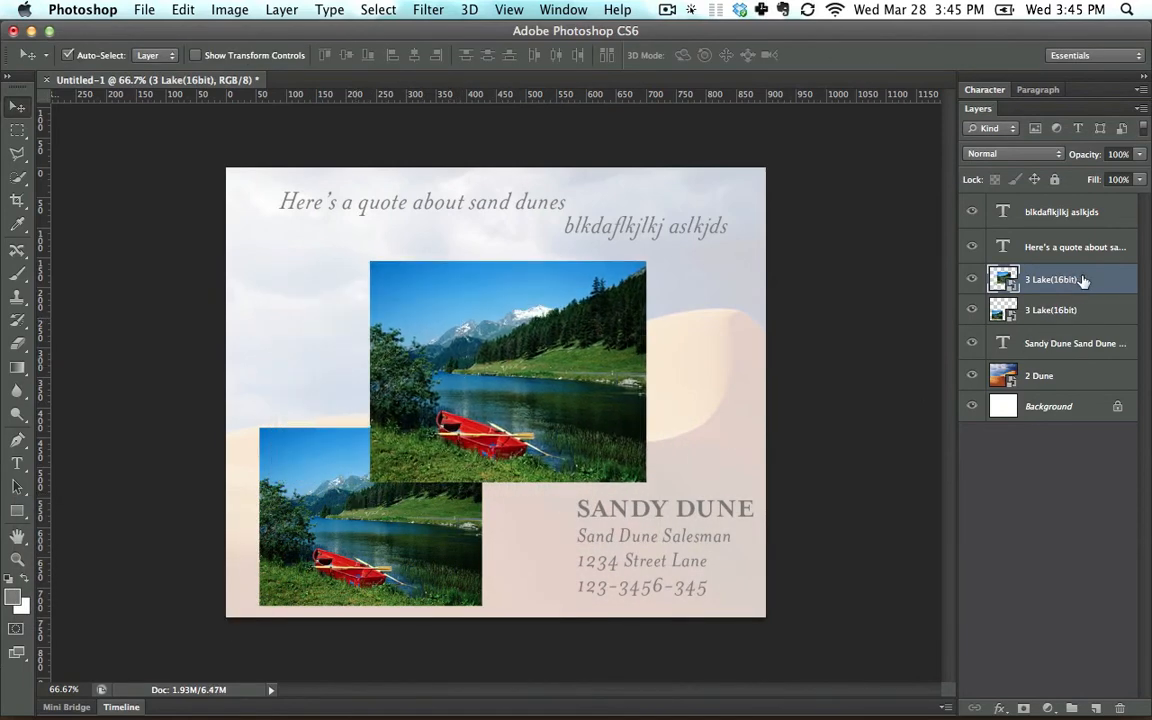
drag(1083, 281, 1085, 326)
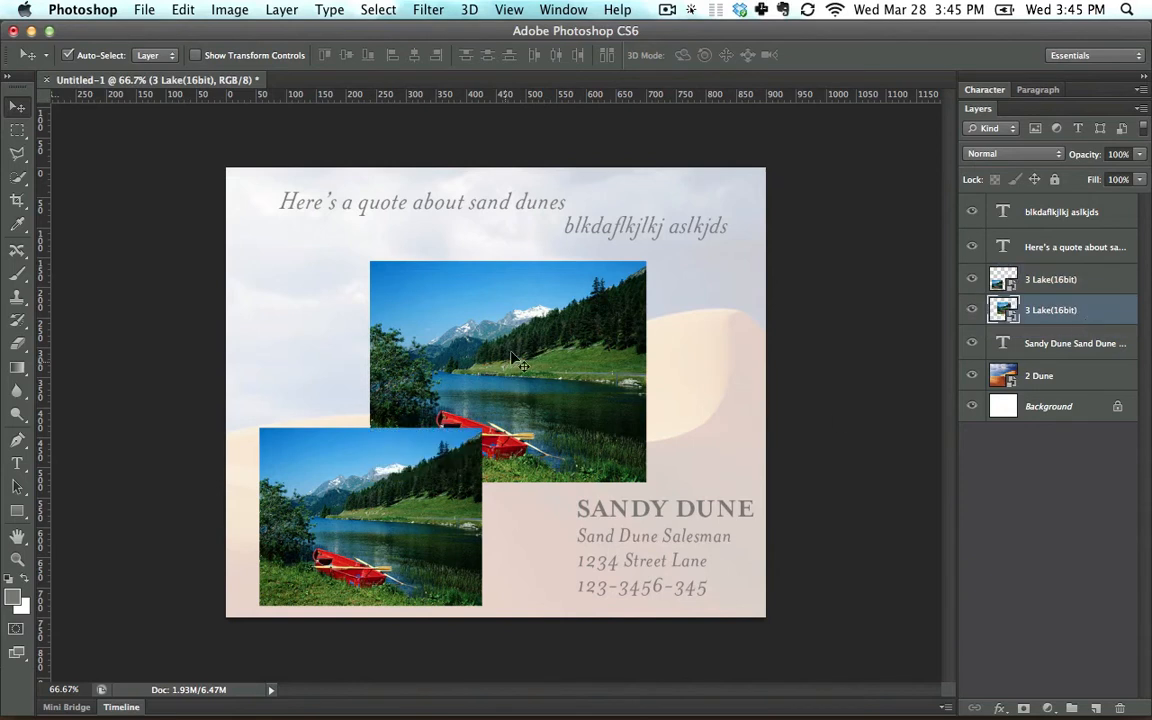
Delete the "blkdaflkjlkj aslkjds" text and move the sand dunes quote down over the larger lake photo
drag(622, 233, 606, 236)
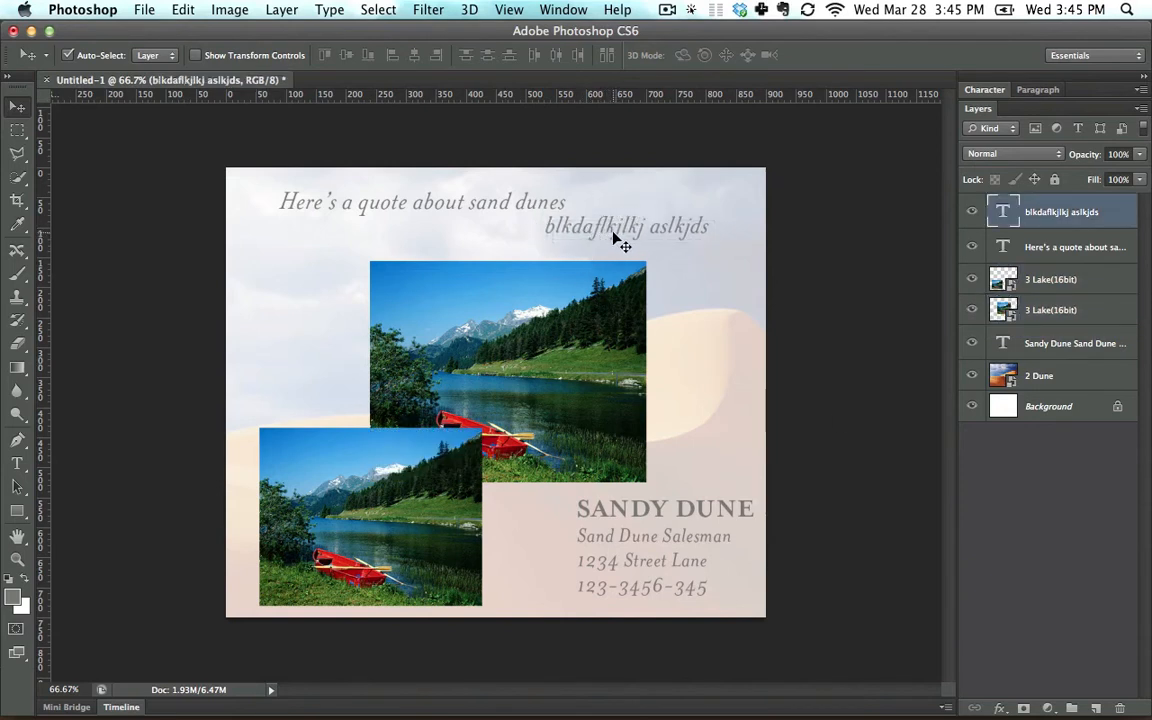
key(BackSpace)
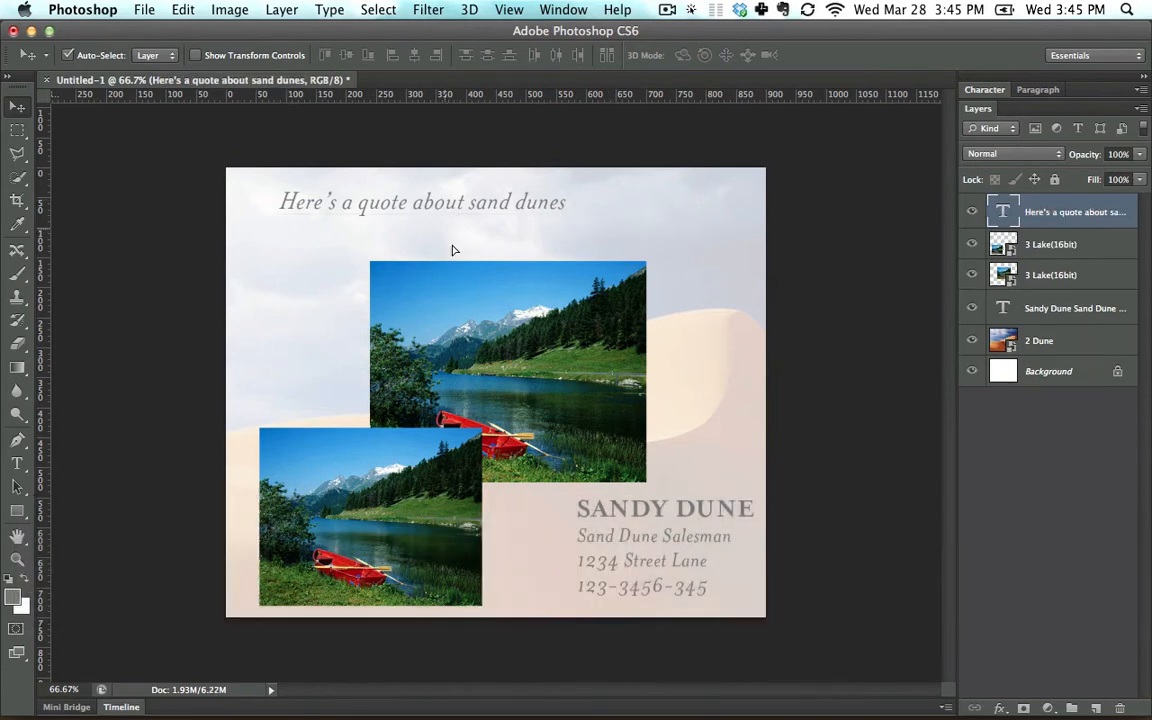
drag(438, 200, 437, 337)
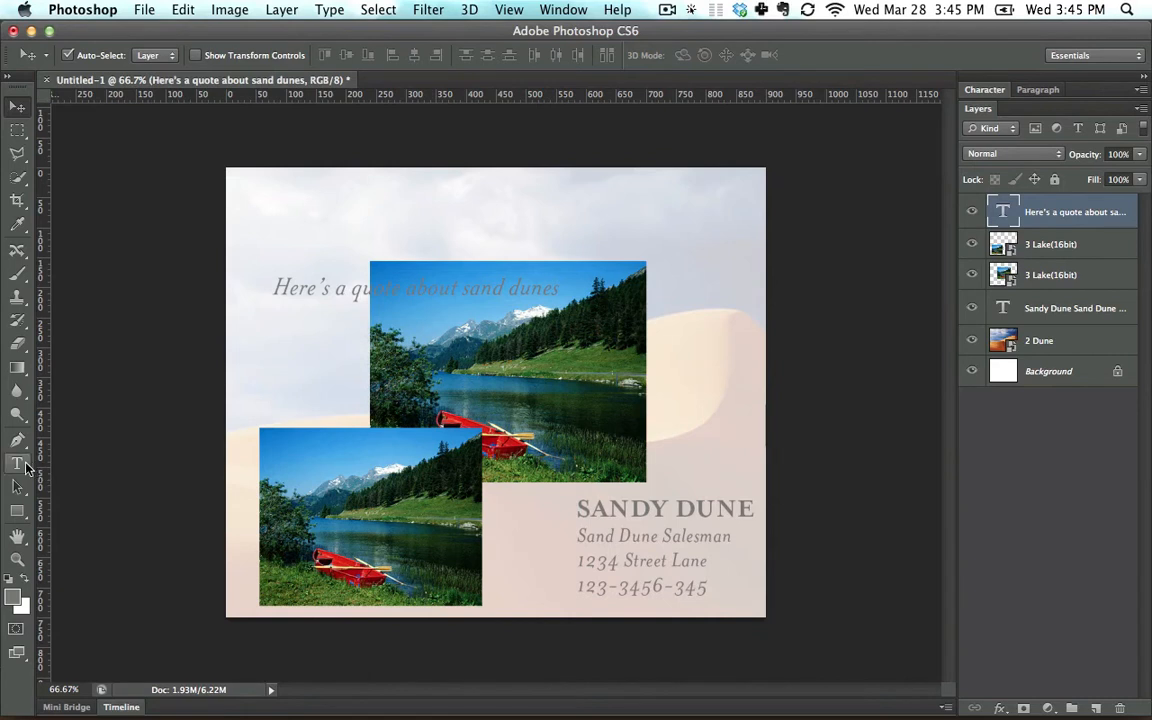
Recolor the whole "Here's a quote about sand dunes" text red
key(t)
double_click(317, 287)
drag(317, 287, 638, 282)
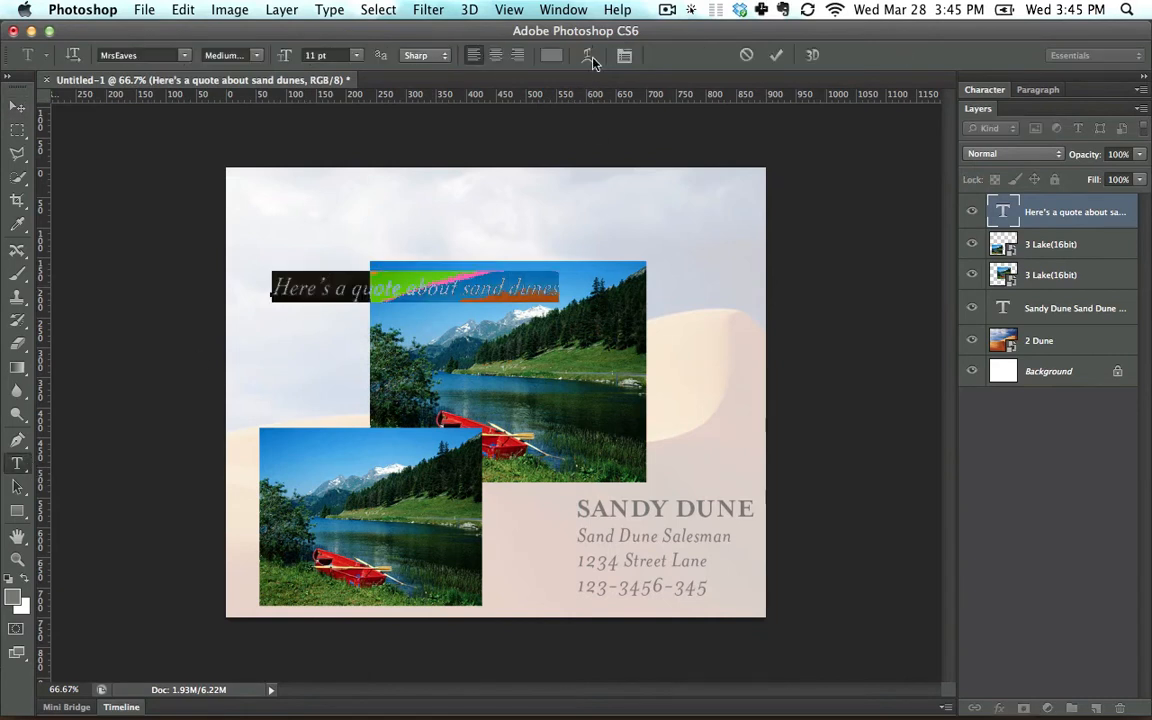
click(557, 58)
drag(550, 216, 781, 209)
click(776, 197)
click(16, 108)
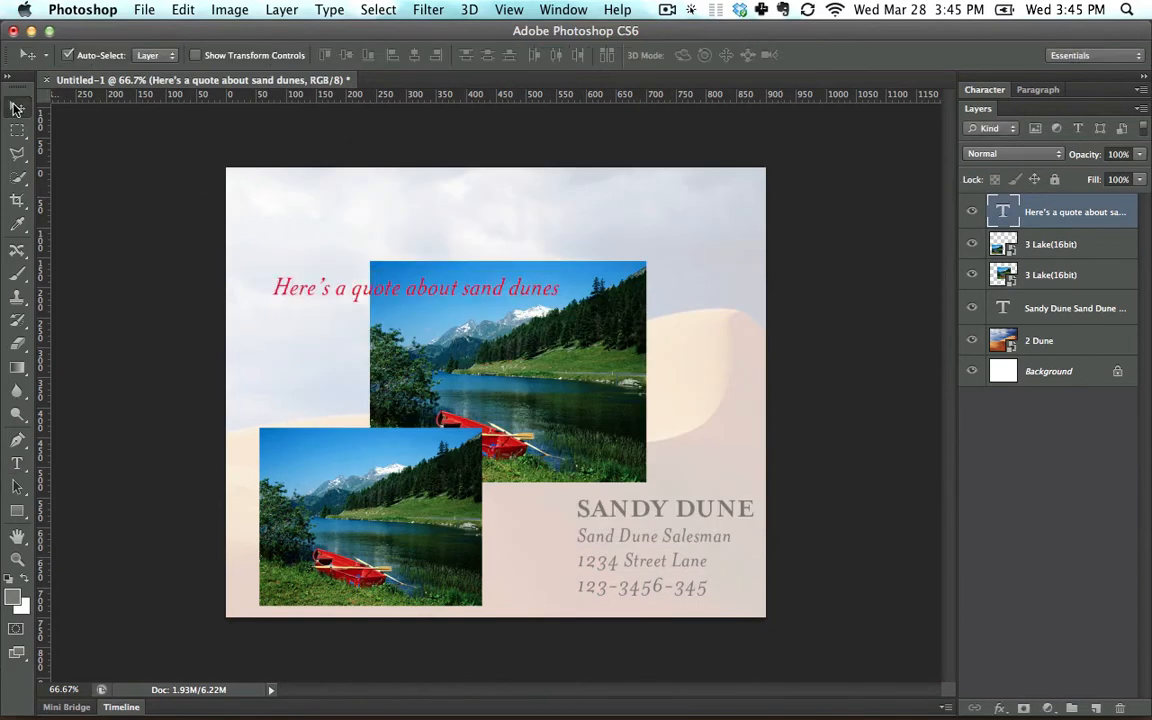
Move the red quote onto the larger lake photo's upper edge and place its layer beneath both lake layers
drag(298, 292, 359, 268)
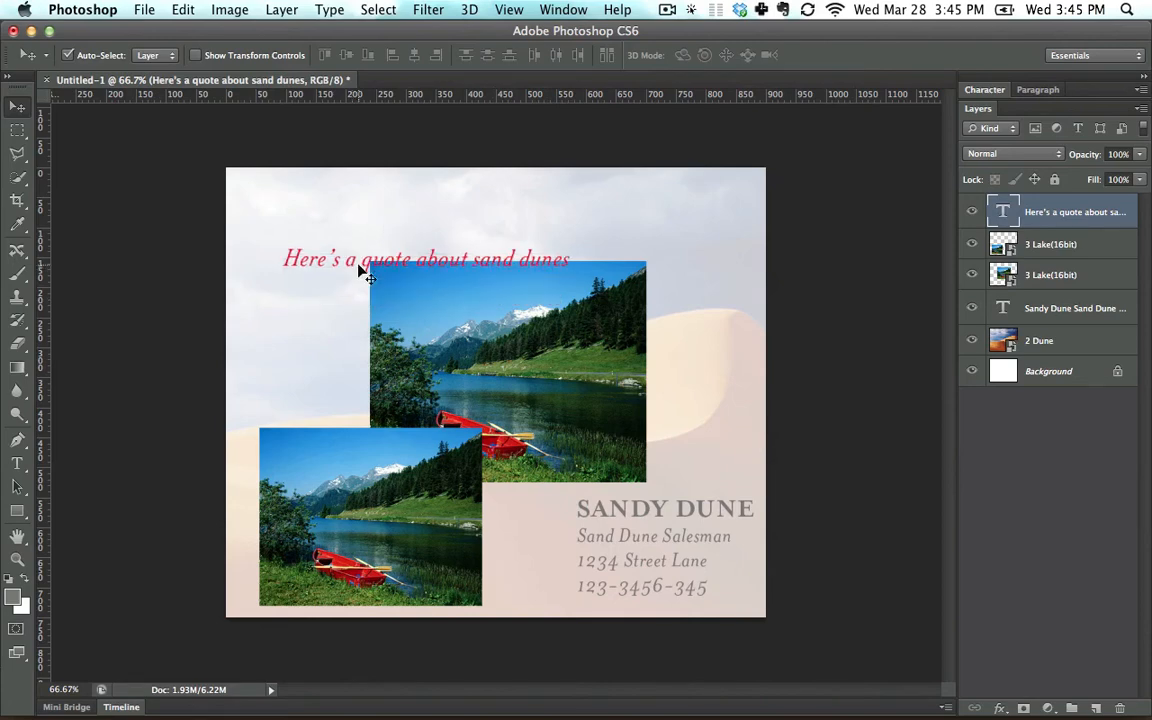
key(Up)
key(Up)
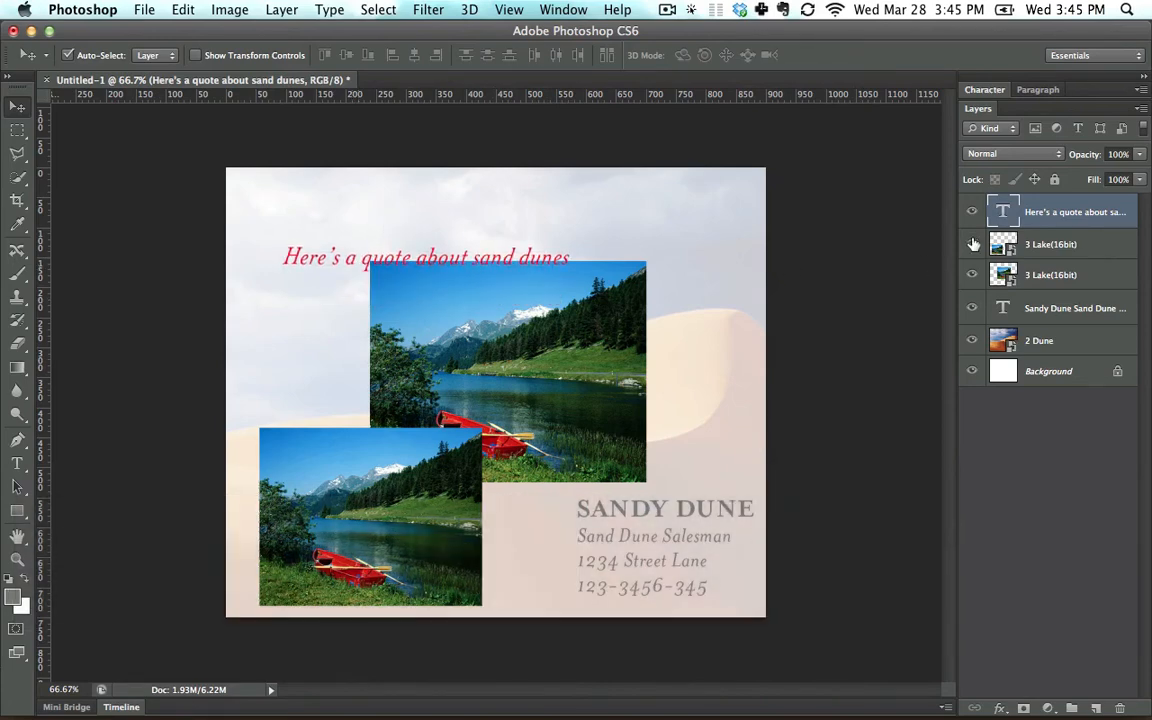
drag(1063, 217, 1069, 286)
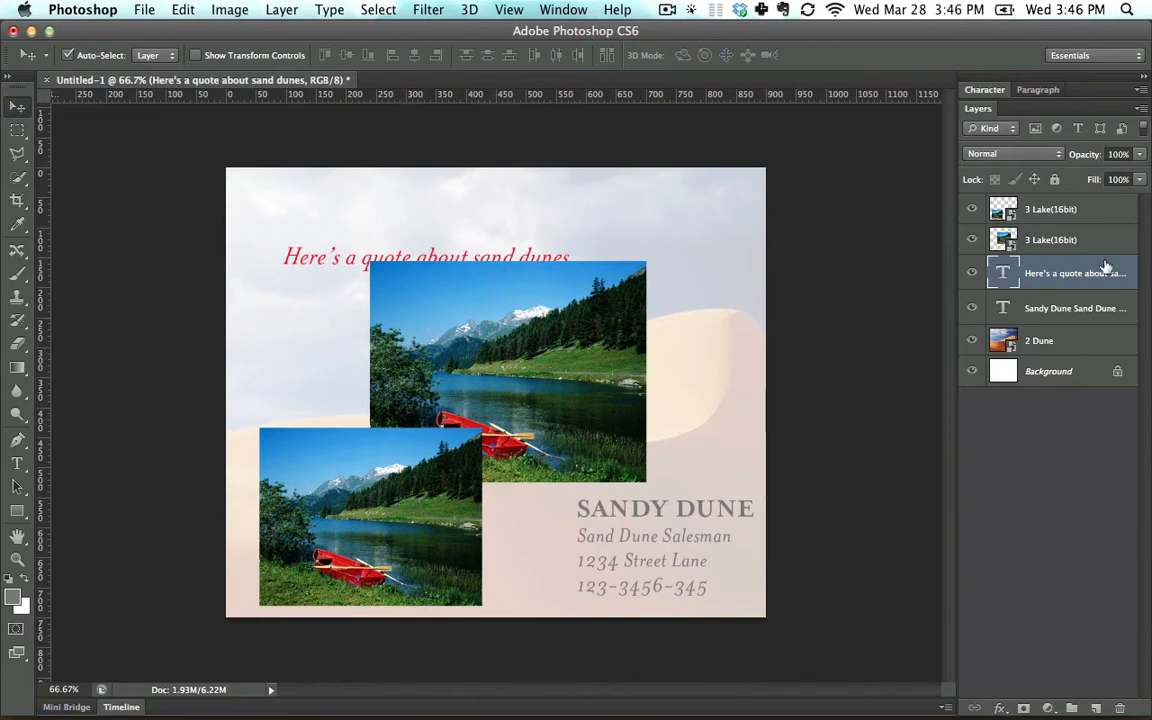
Shift the larger lake photo to the right, compare the card with its layer shown and hidden, and leave it hidden
drag(449, 344, 518, 347)
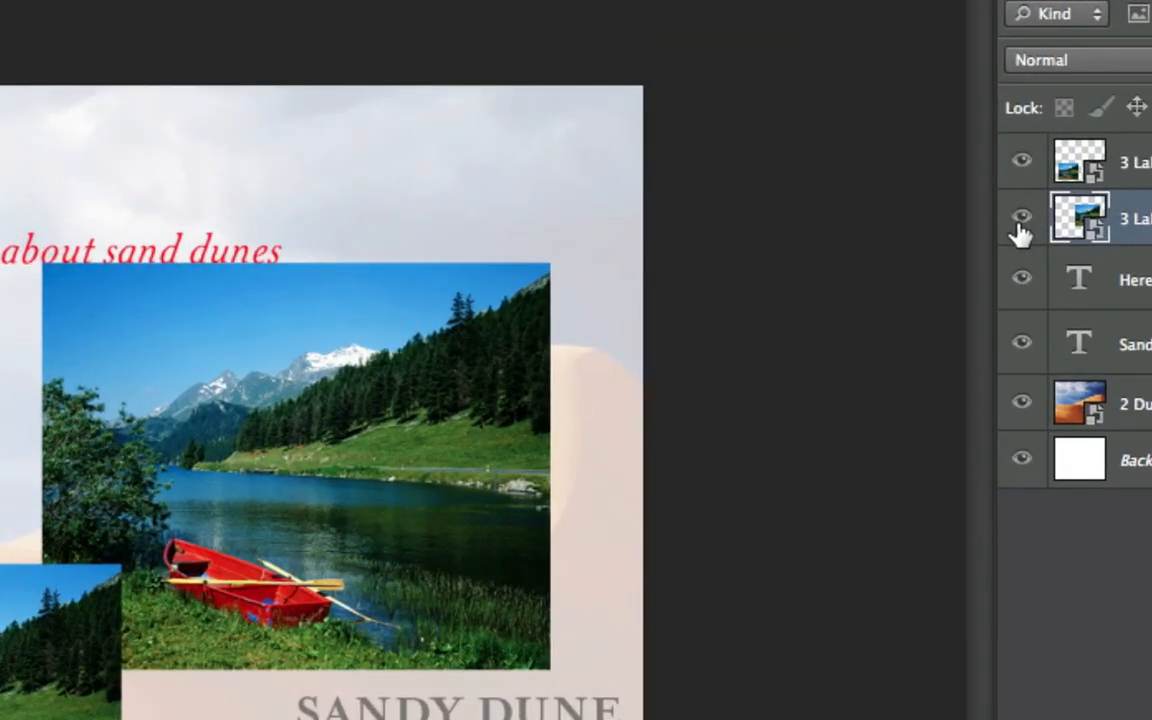
click(972, 241)
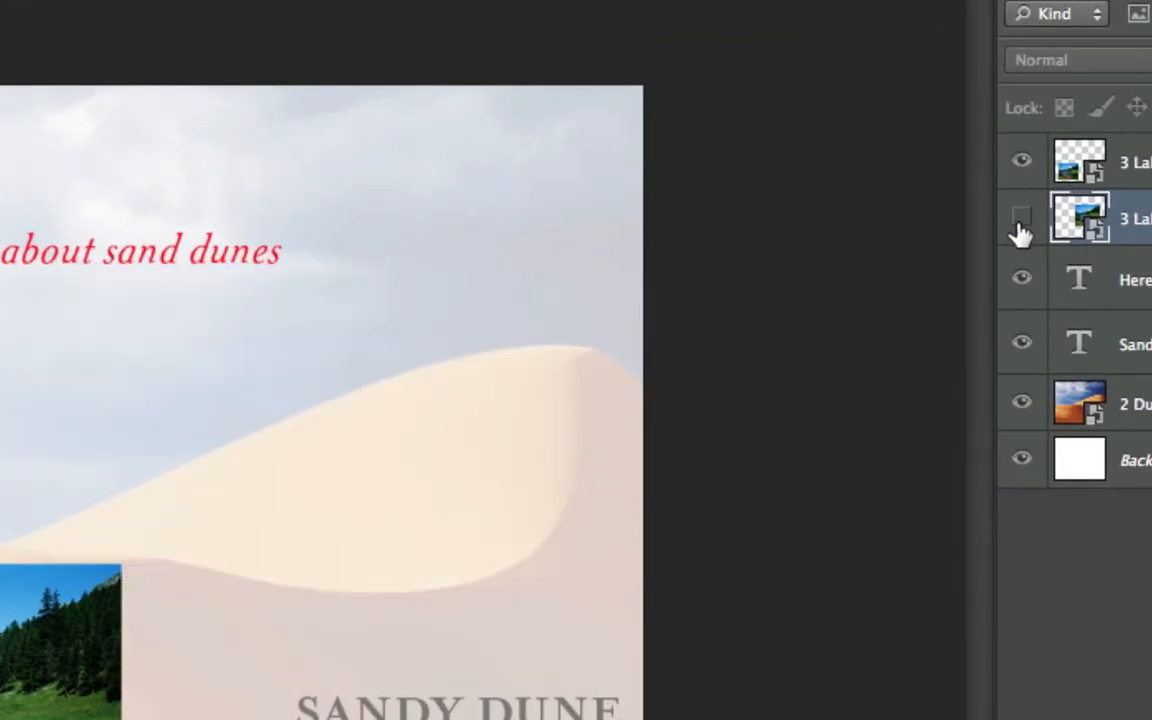
click(1020, 225)
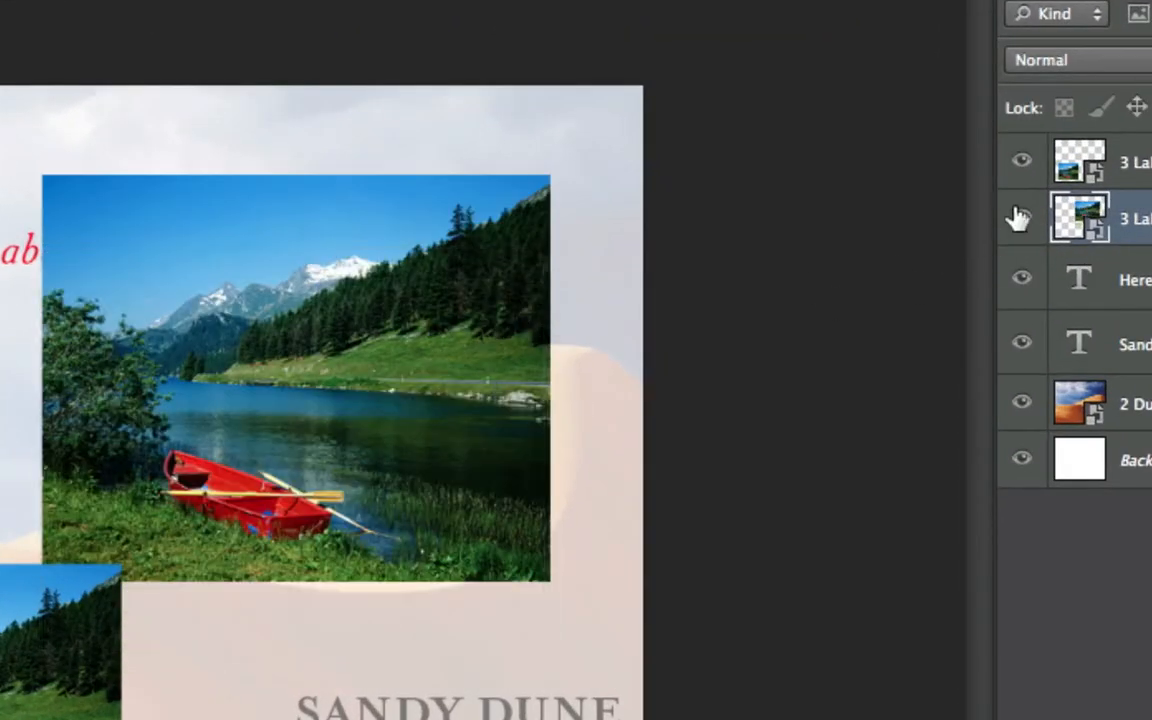
click(1022, 222)
click(1025, 227)
click(1027, 228)
click(1023, 222)
click(1023, 222)
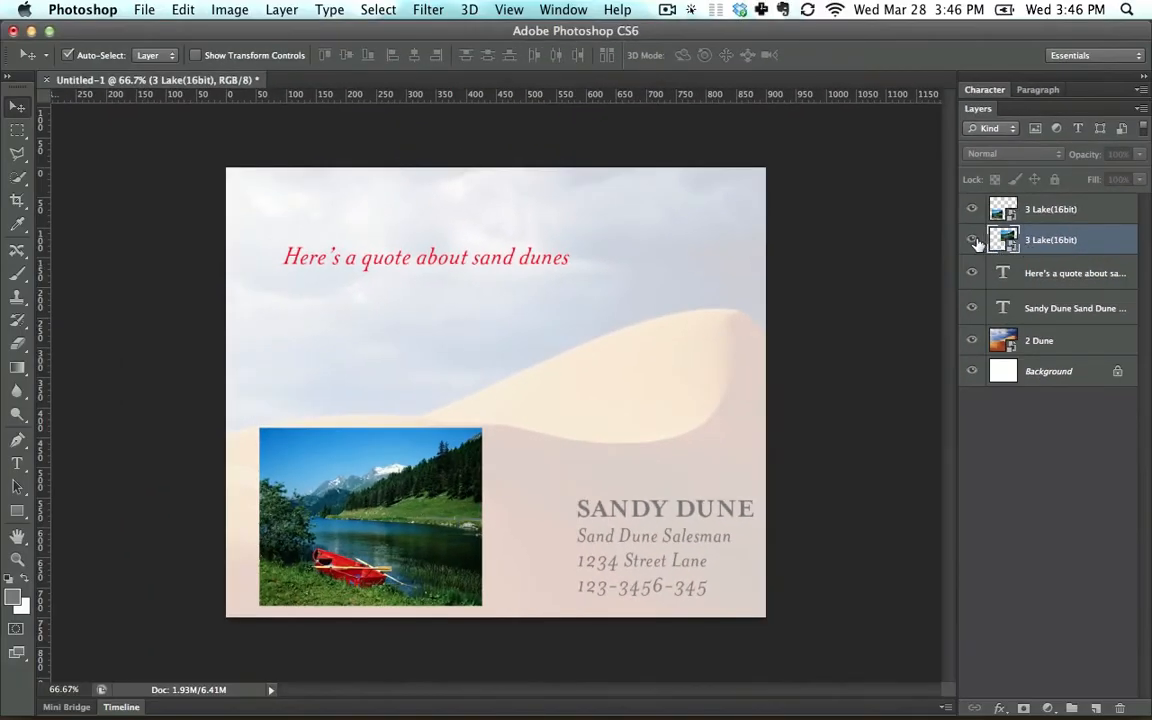
Show the larger lake photo and delete its layer, and try deleting the smaller lake photo's layer, undoing that second deletion
click(973, 240)
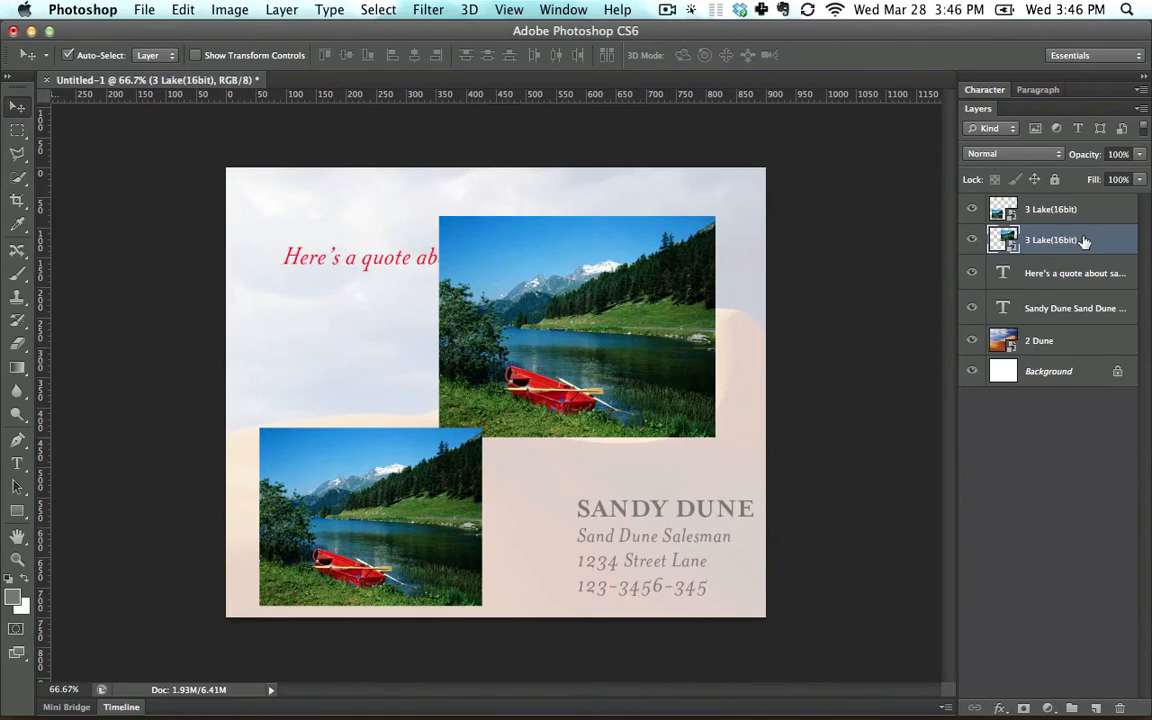
drag(1083, 240, 1119, 707)
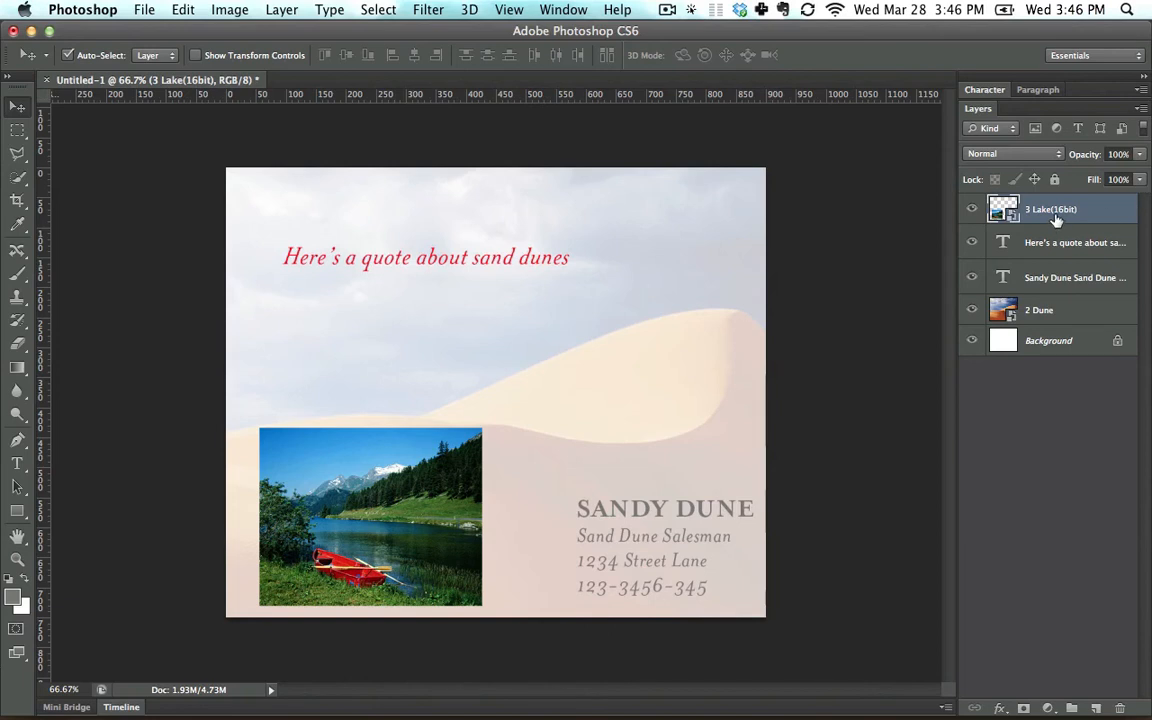
drag(1064, 217, 1120, 705)
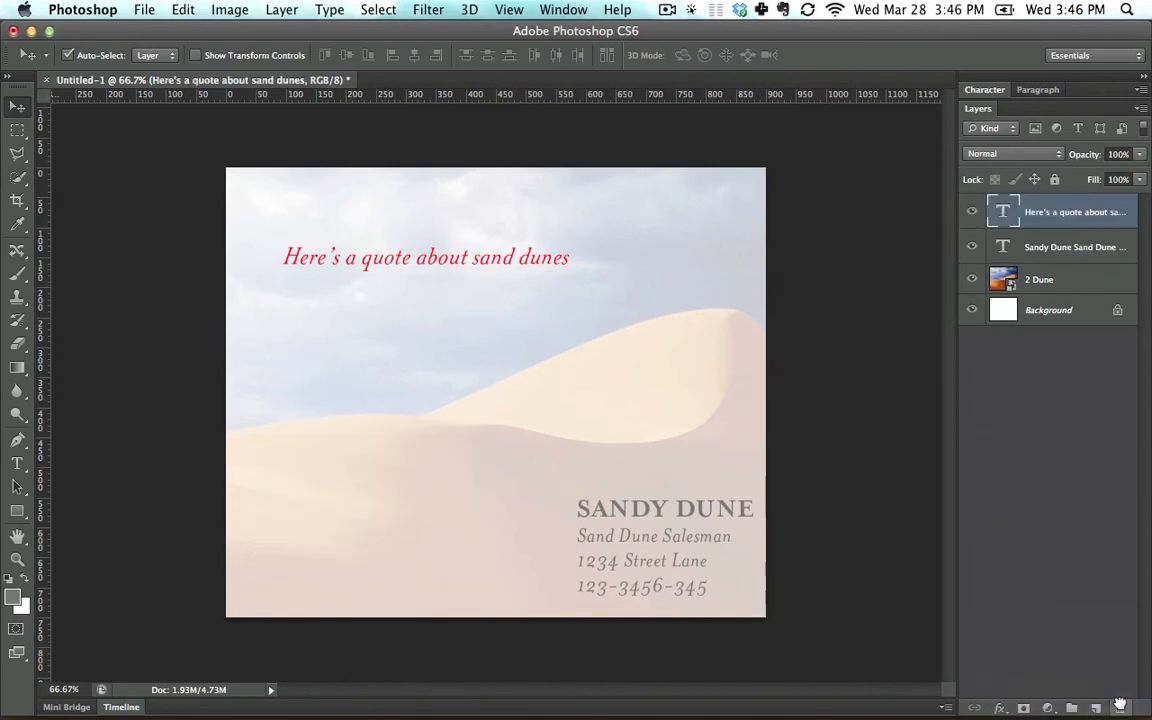
key(super+z)
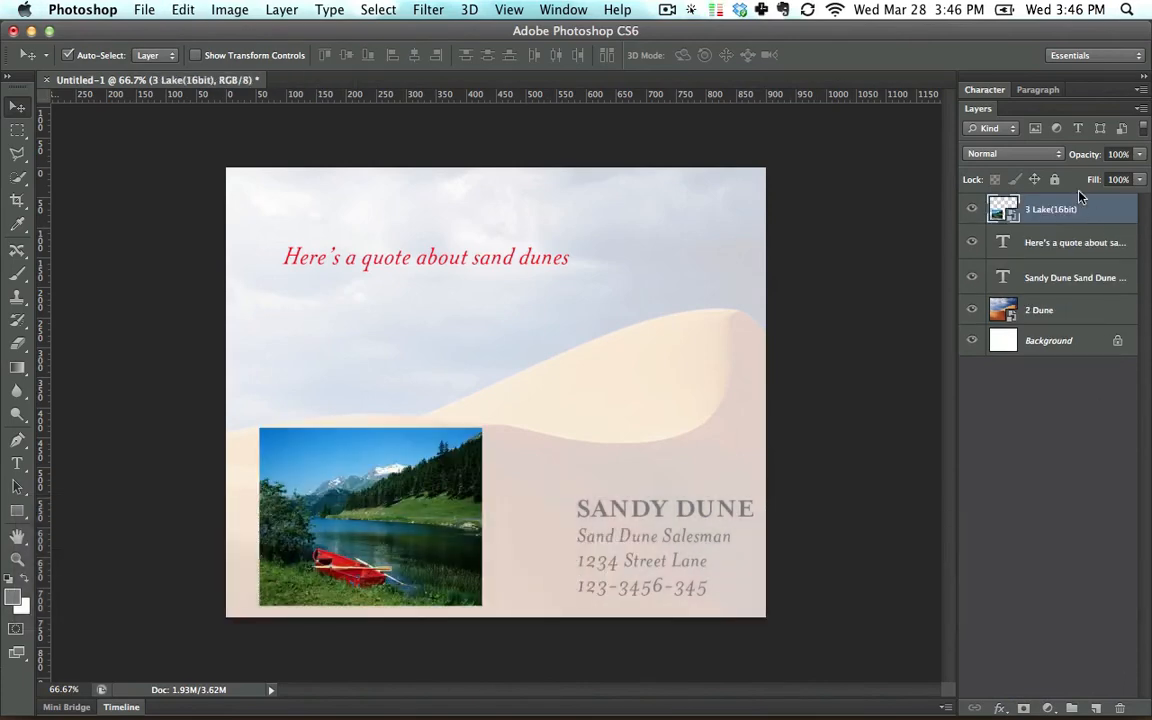
Duplicate the remaining lake photo's layer and move the copy up and to the right so it overlaps the original's upper corner
drag(1070, 209, 1126, 648)
drag(1079, 595, 1032, 703)
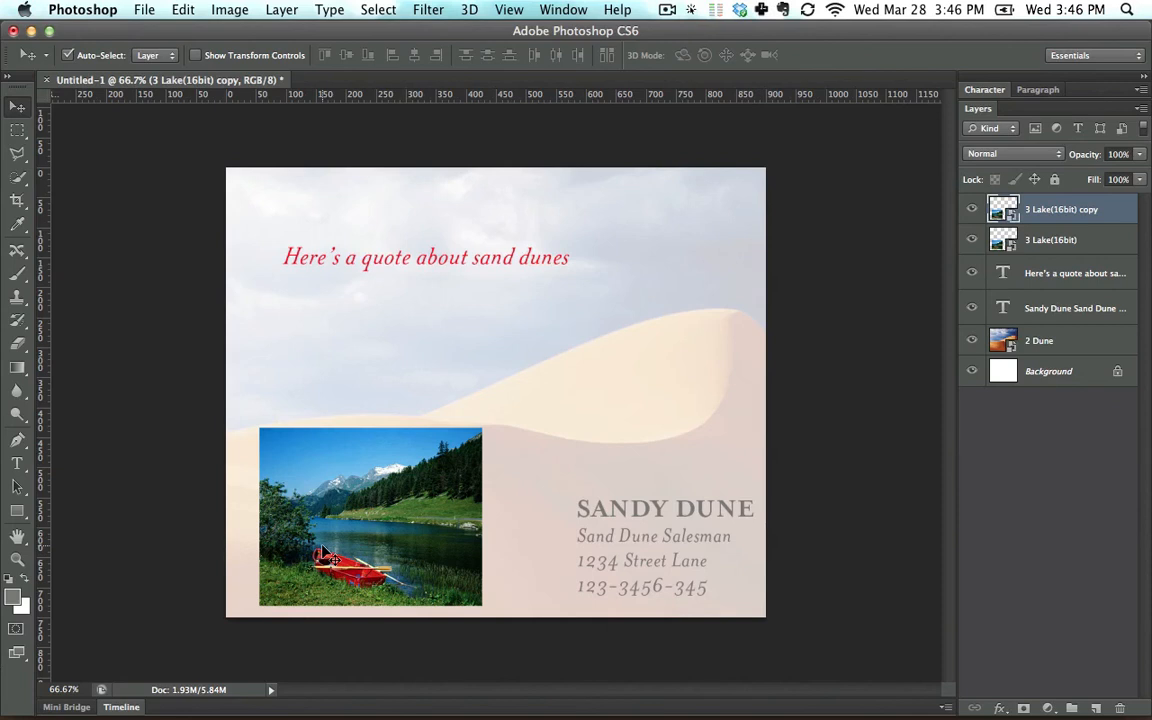
drag(337, 540, 518, 387)
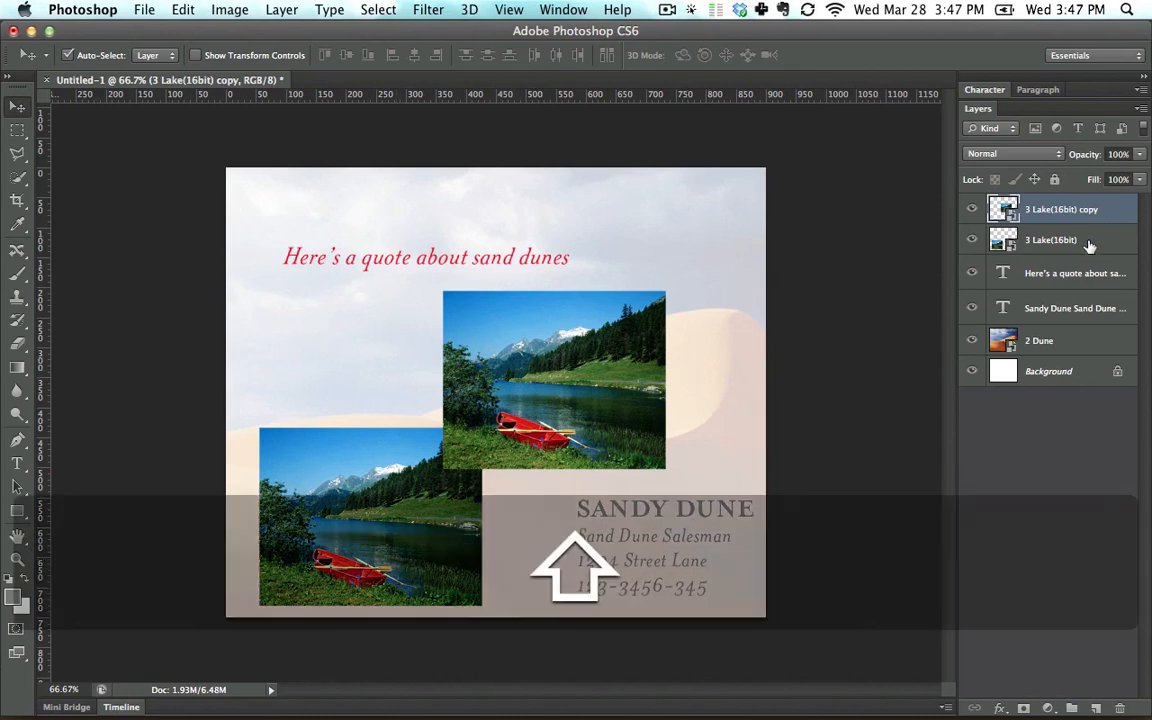
Duplicate both lake photo layers together and move the two copies up and slightly left of the originals
shift+click(1090, 243)
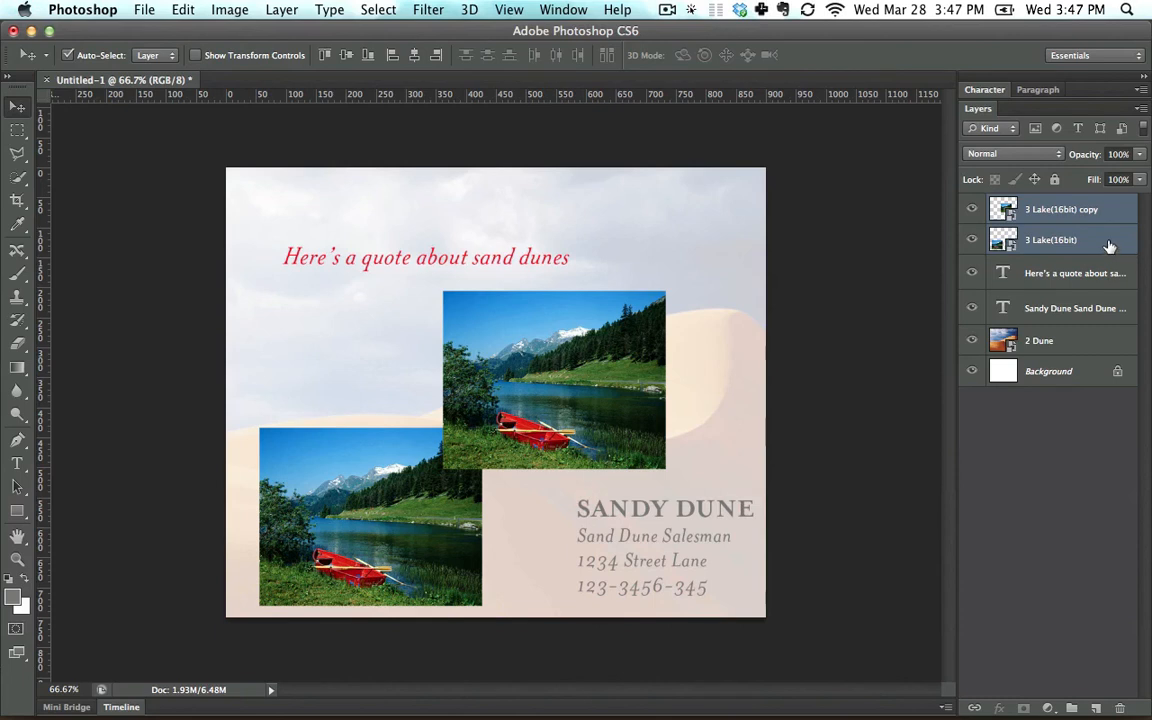
drag(1106, 247, 1096, 707)
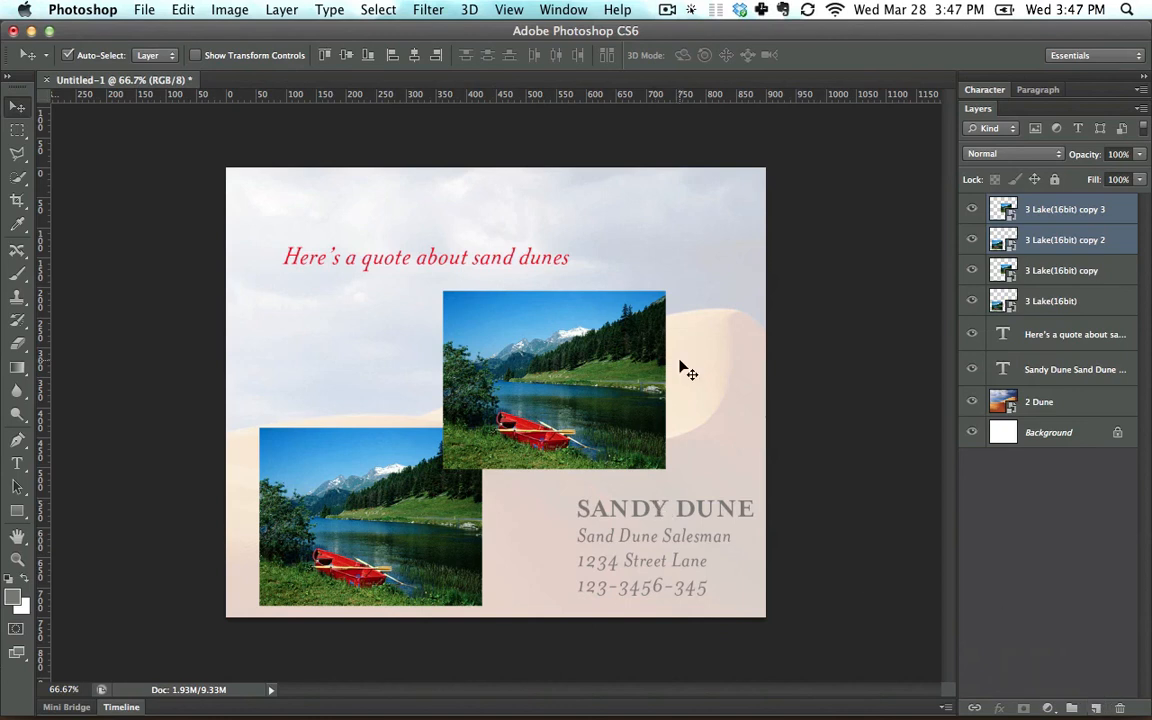
drag(551, 378, 515, 275)
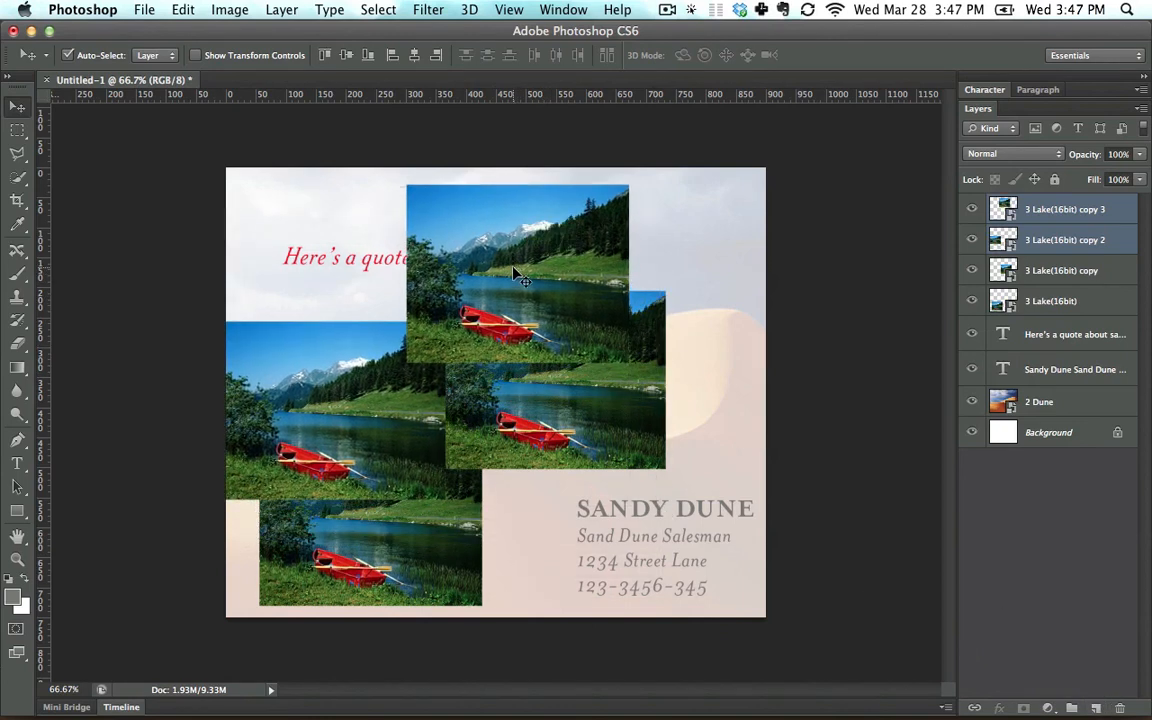
Duplicate all four lake photo layers together and shift the four copies to the right and slightly down
click(1088, 302)
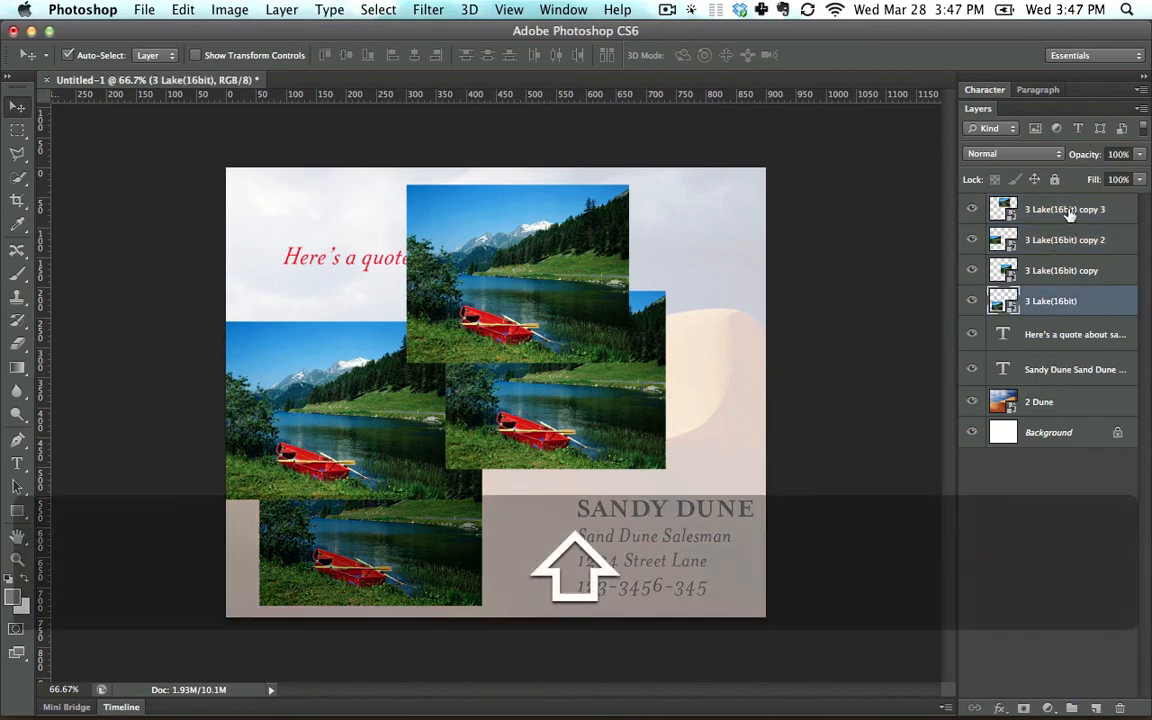
shift+click(1068, 213)
drag(1058, 304, 1097, 710)
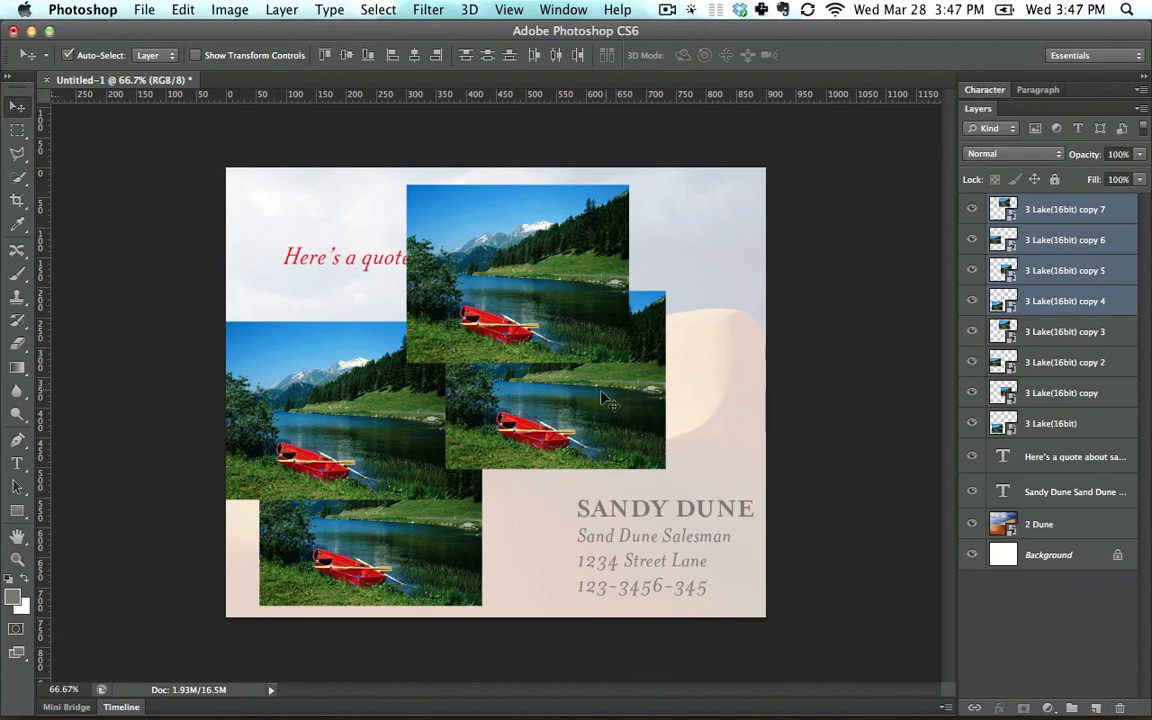
drag(590, 395, 720, 422)
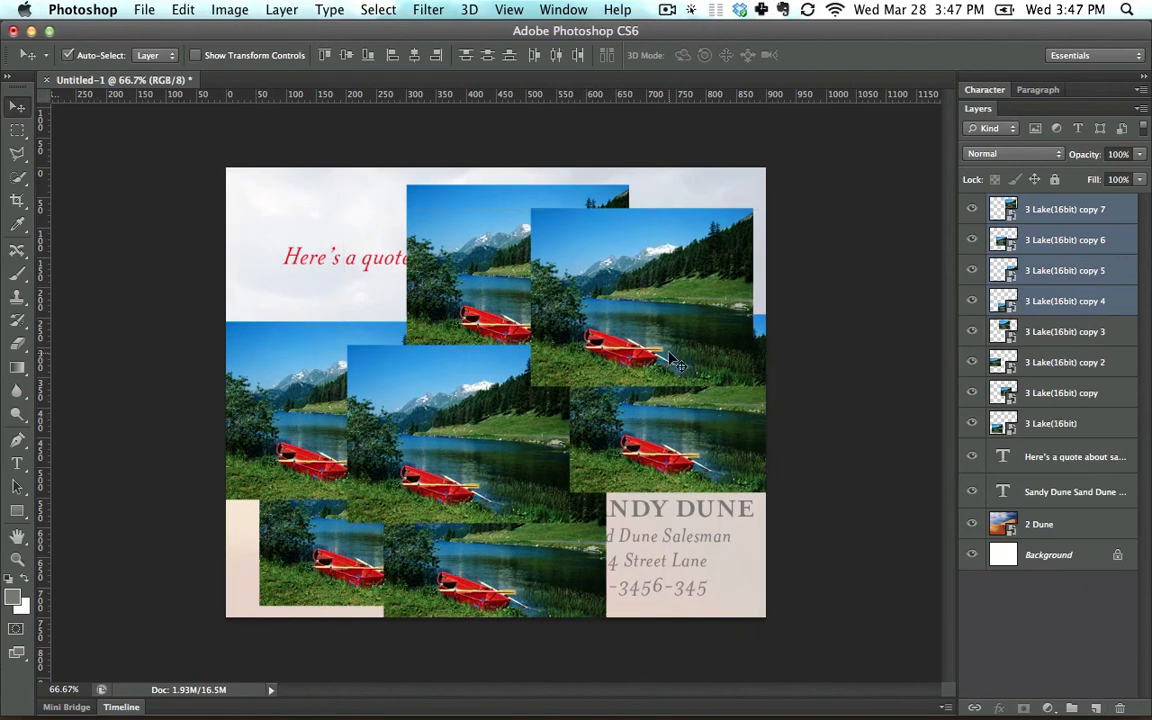
Select the original lake photo layer directly above the sand dunes quote layer
click(1041, 400)
click(1053, 424)
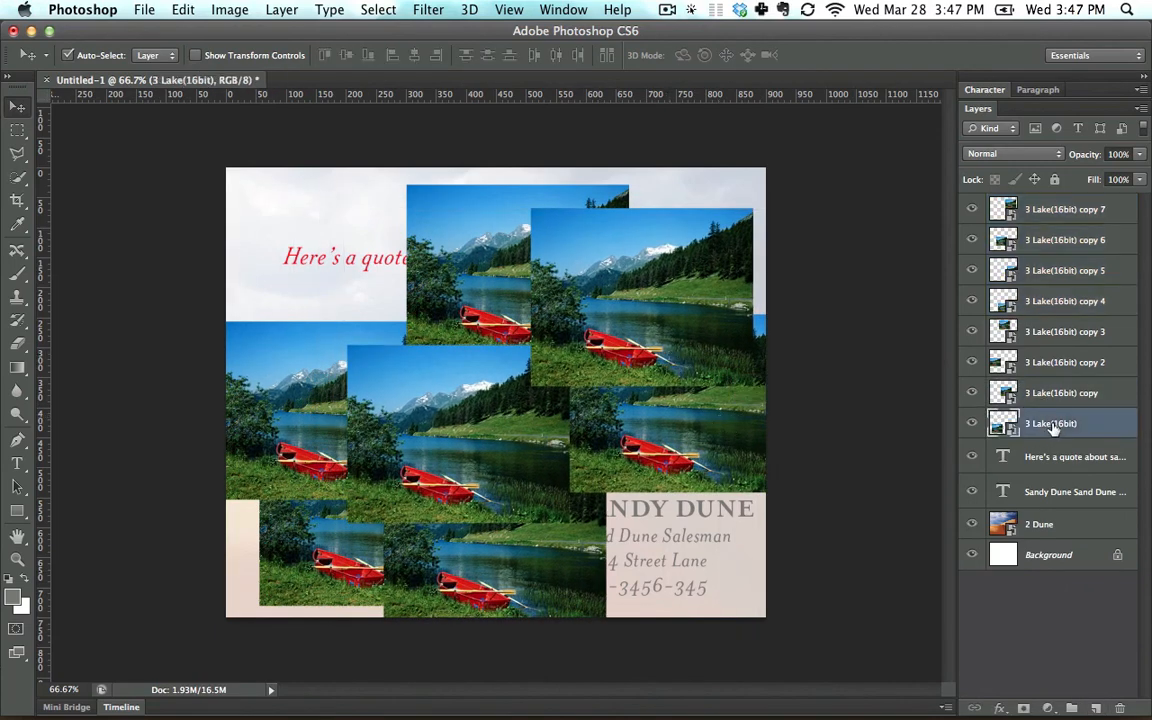